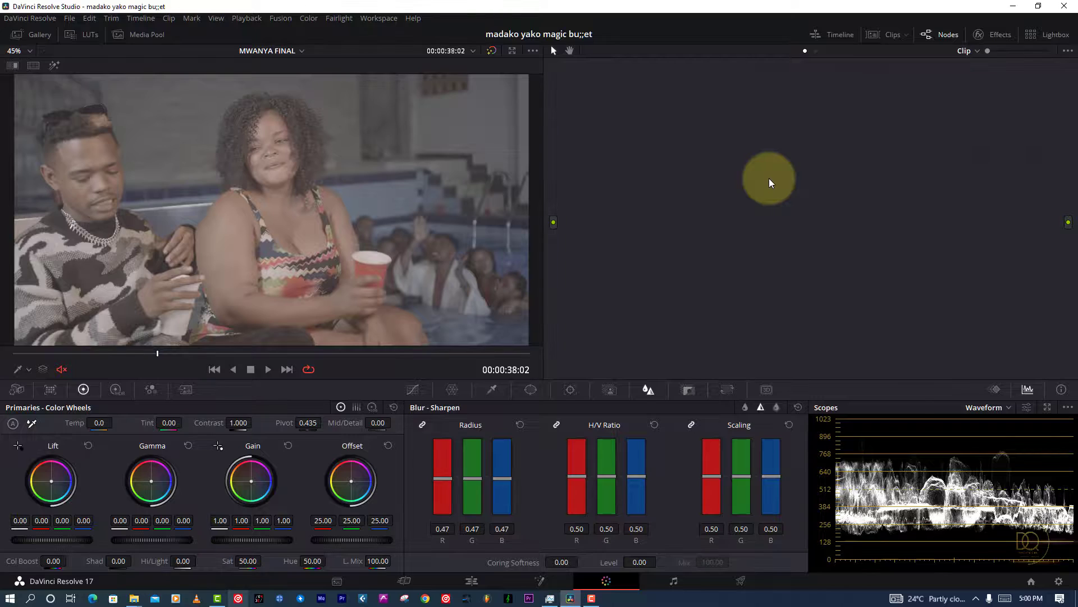
Examine the flat ungraded shot full screen, along with the gallery stills and the timeline's clip thumbnails.
{"action": "key", "text": "p"}
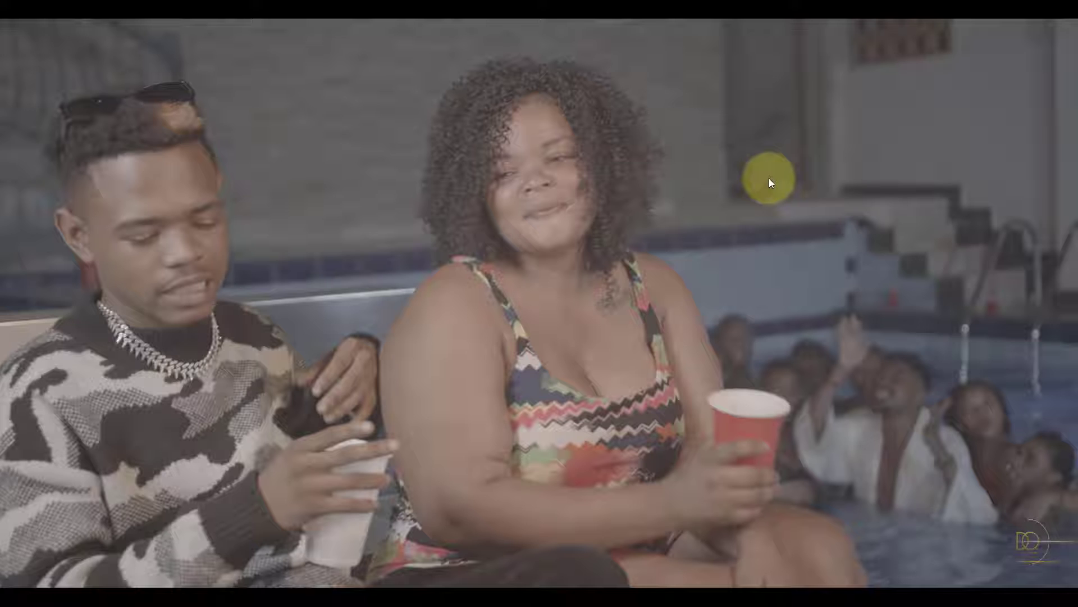
{"action": "key", "text": "Escape"}
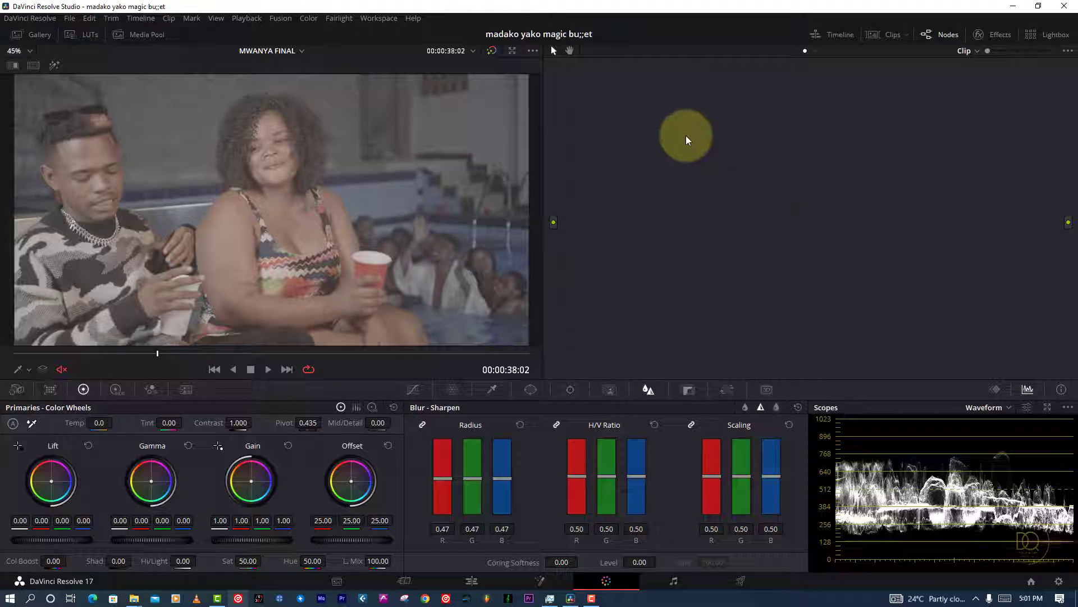
{"action": "left_click", "coordinate": [30, 35]}
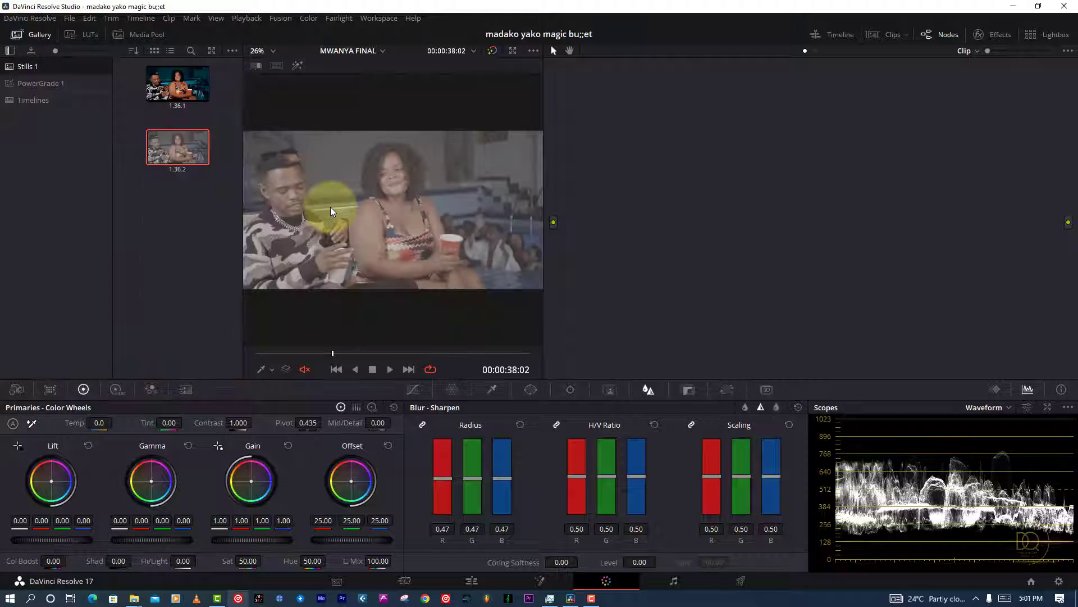
{"action": "left_click", "coordinate": [32, 36]}
{"action": "left_click", "coordinate": [893, 35]}
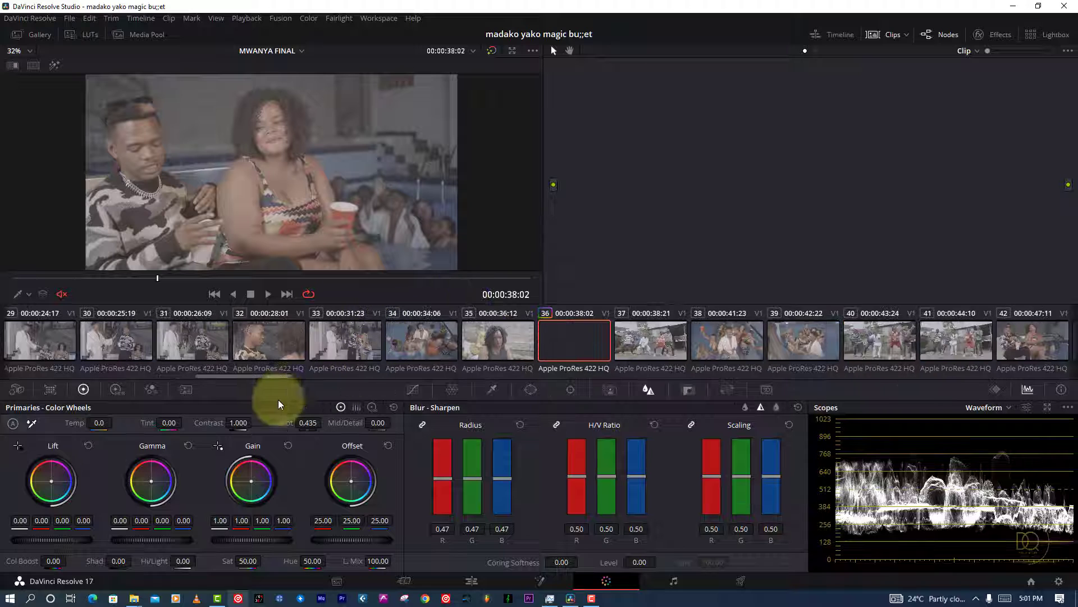
{"action": "left_click_drag", "start_coordinate": [245, 378], "coordinate": [258, 375]}
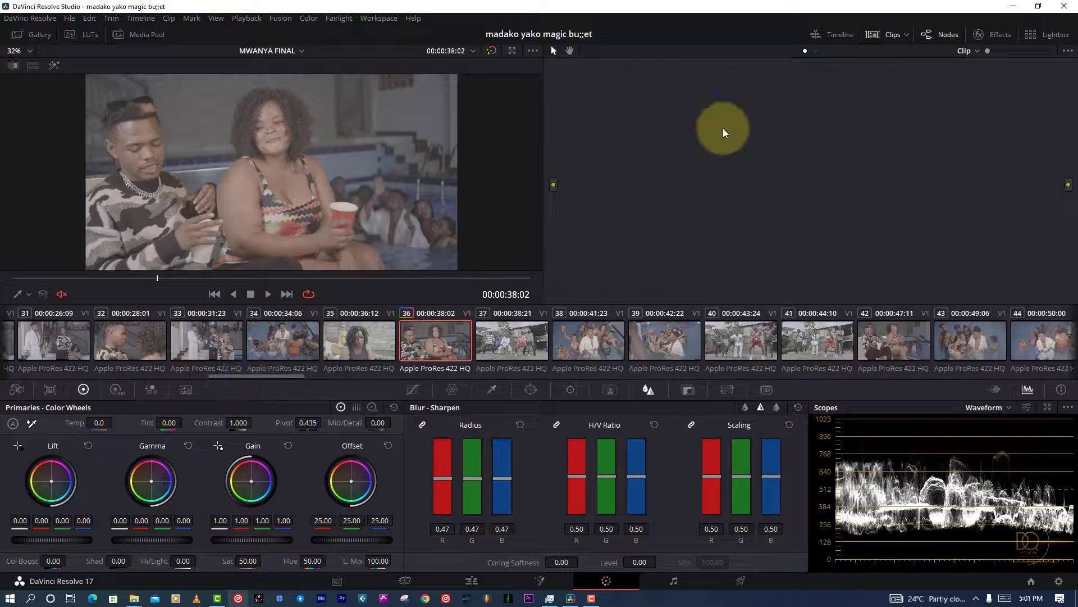
{"action": "left_click", "coordinate": [882, 36]}
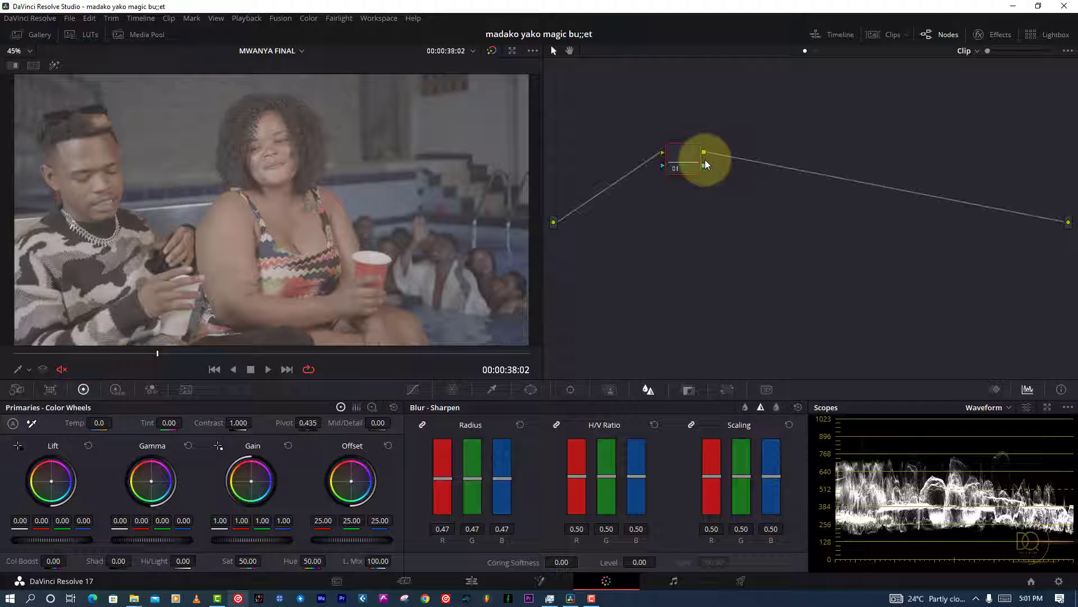
Add four serial nodes after the first node and lower the whole chain in the node graph.
{"action": "key", "text": "alt+s"}
{"action": "key", "text": "alt+s"}
{"action": "key", "text": "alt+s"}
{"action": "key", "text": "alt+s"}
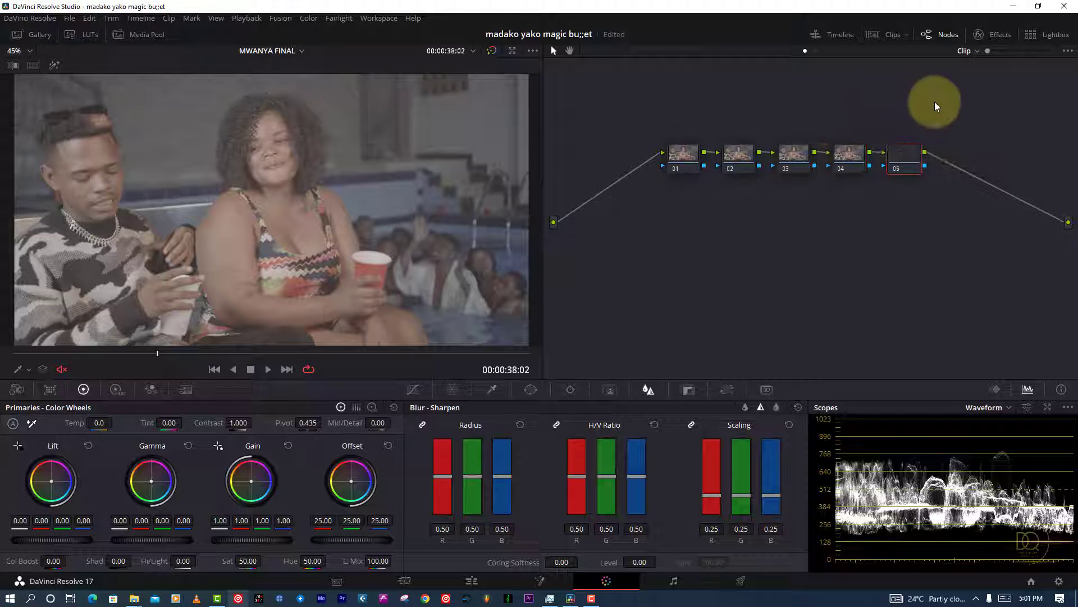
{"action": "left_click", "coordinate": [677, 191]}
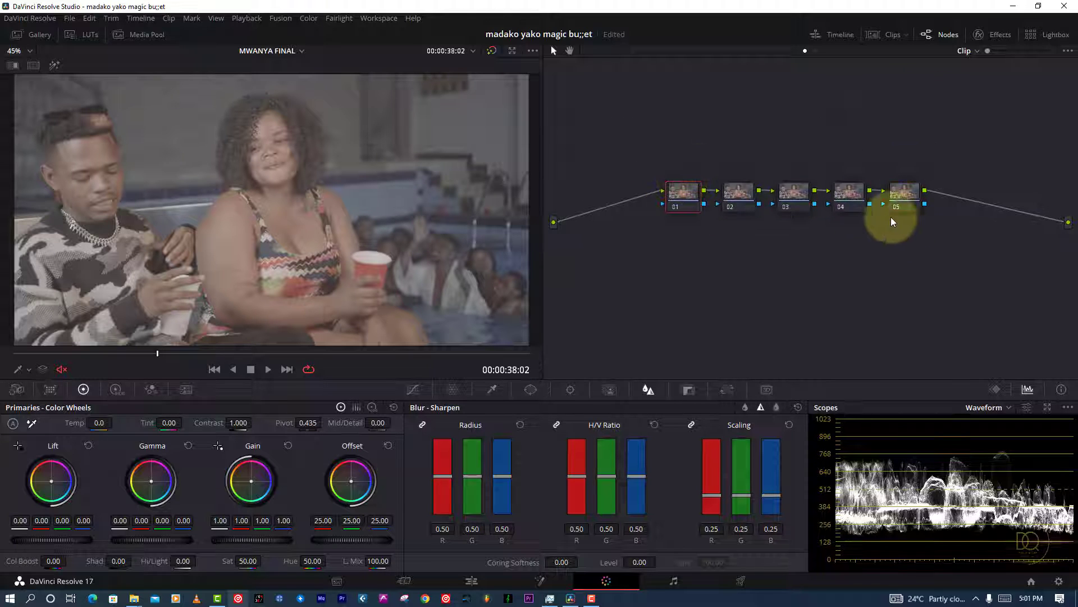
Label node 03 as CST and move it above the other nodes.
{"action": "right_click", "coordinate": [799, 192]}
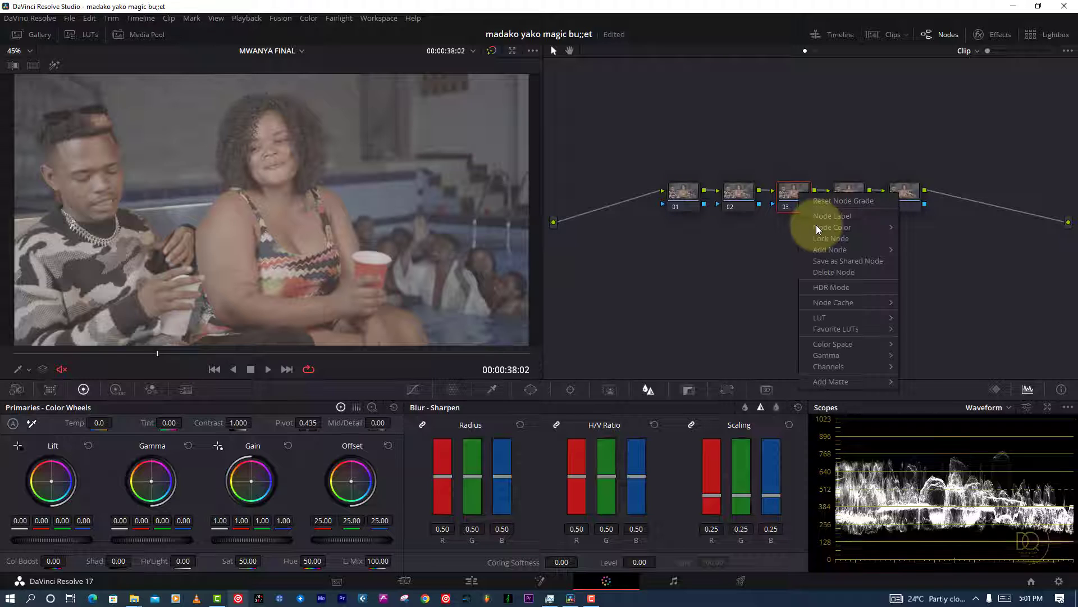
{"action": "left_click", "coordinate": [817, 217]}
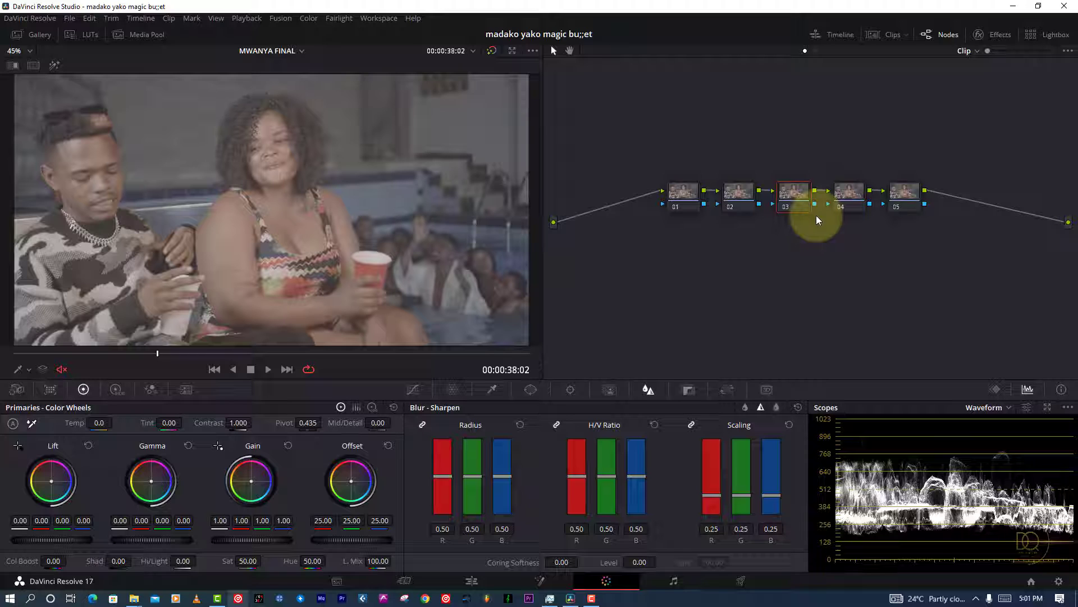
{"action": "type", "text": "CST"}
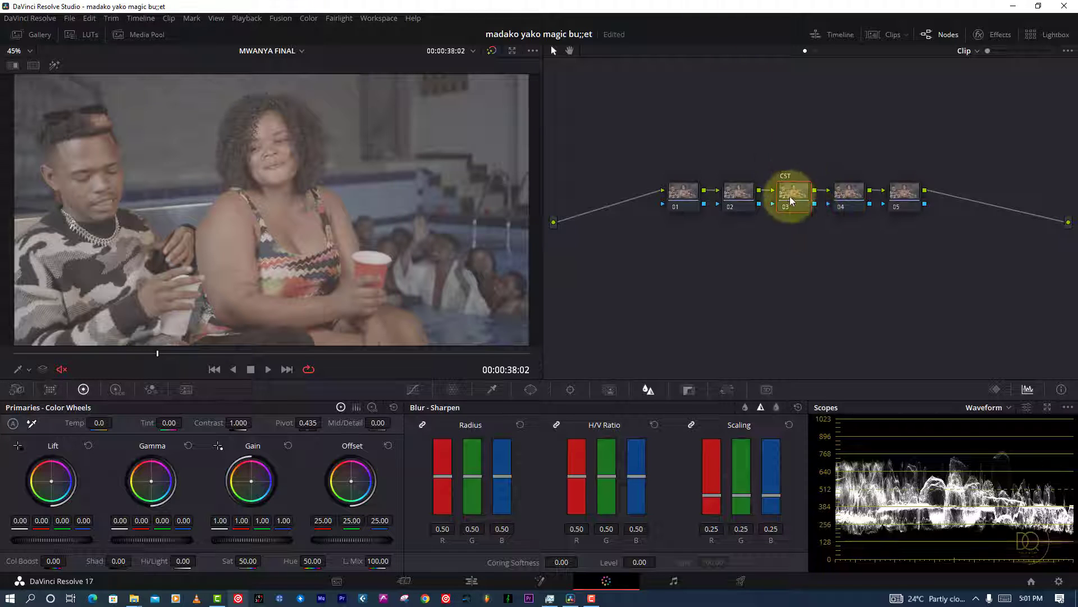
{"action": "left_click_drag", "start_coordinate": [789, 197], "coordinate": [792, 110]}
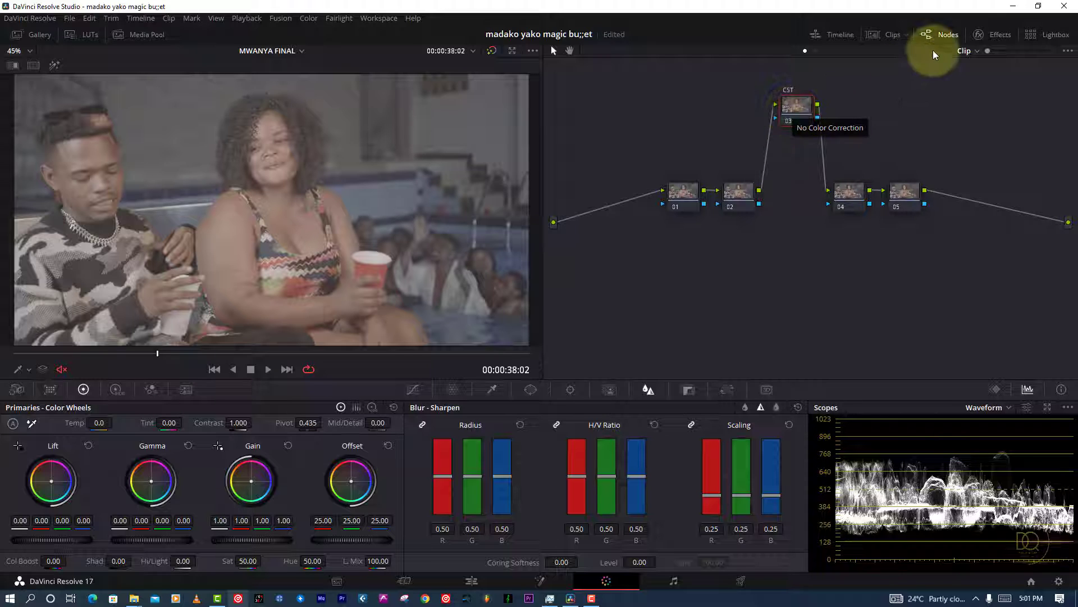
Apply the Color Space Transform effect to the CST node with input color space REDWideGamutRGB and input gamma REDlogFilm.
{"action": "left_click", "coordinate": [991, 36]}
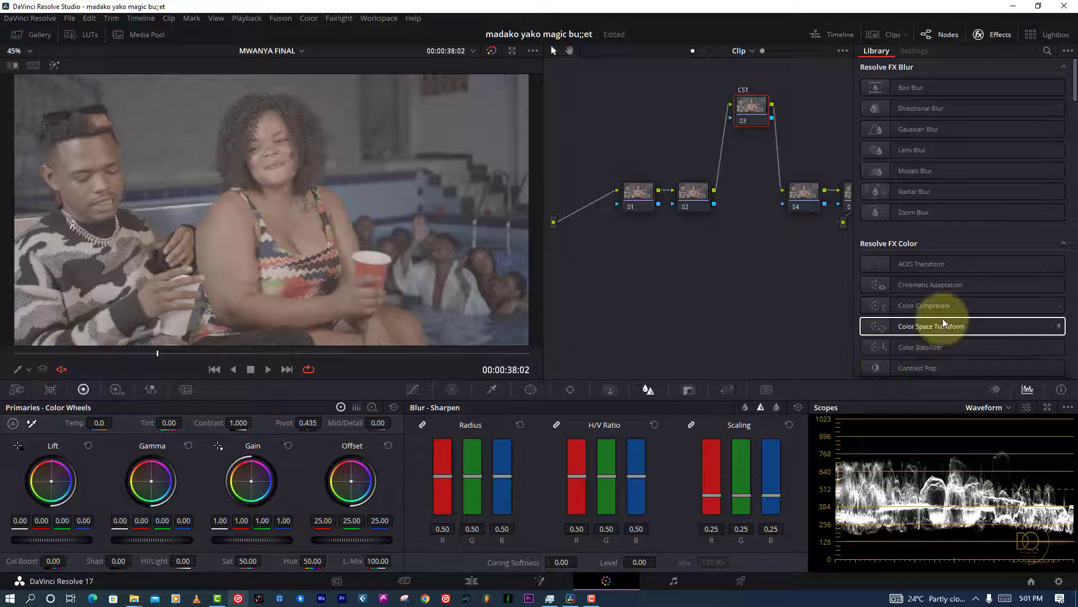
{"action": "left_click_drag", "start_coordinate": [946, 321], "coordinate": [747, 118]}
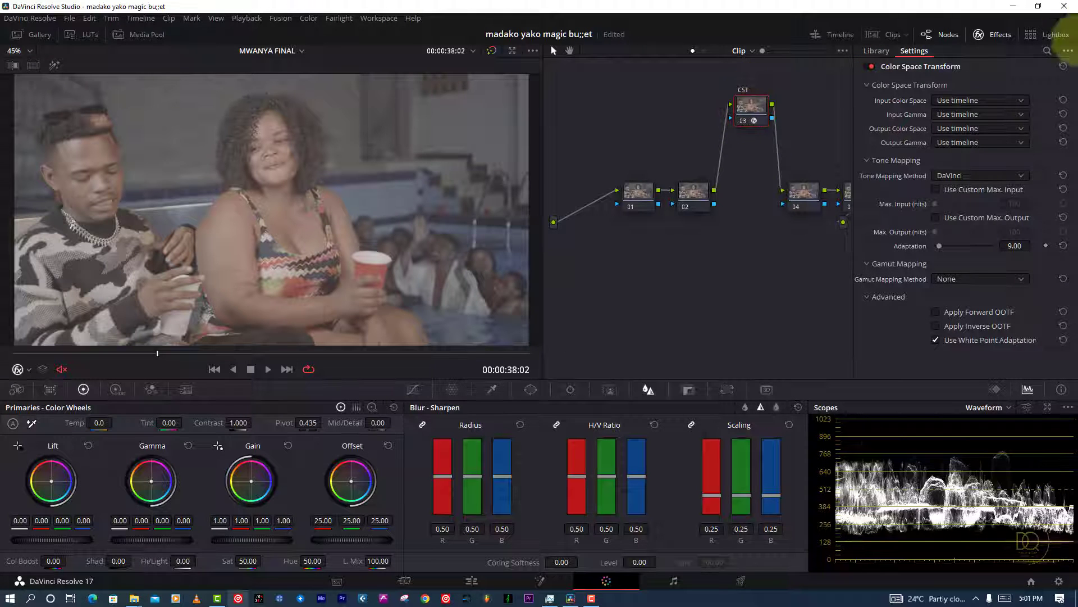
{"action": "left_click", "coordinate": [969, 100]}
{"action": "scroll", "coordinate": [966, 208], "scroll_direction": "down", "scroll_amount": 10}
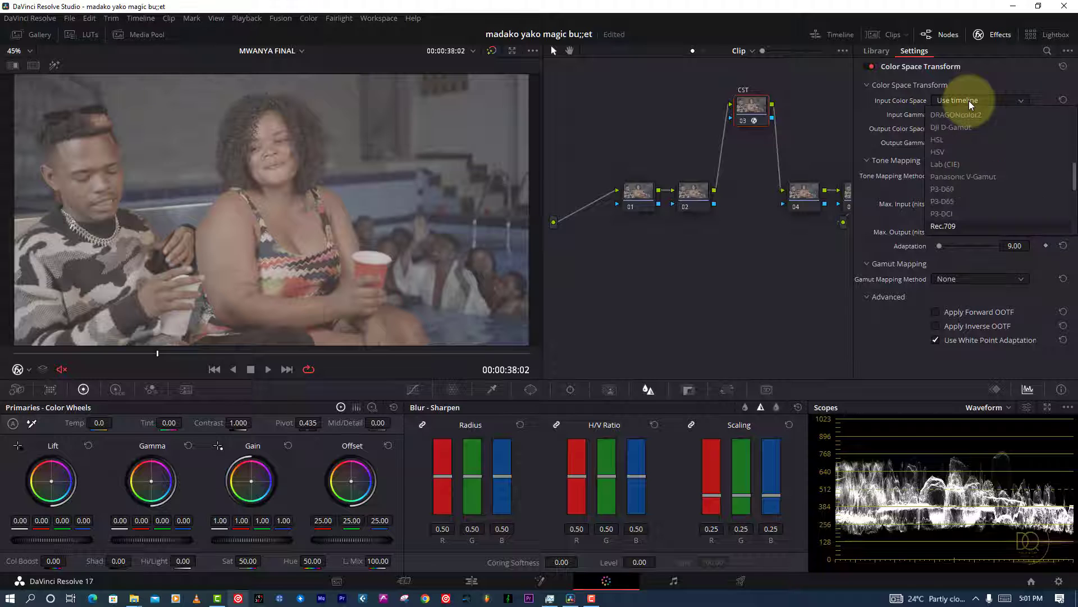
{"action": "left_click", "coordinate": [964, 189]}
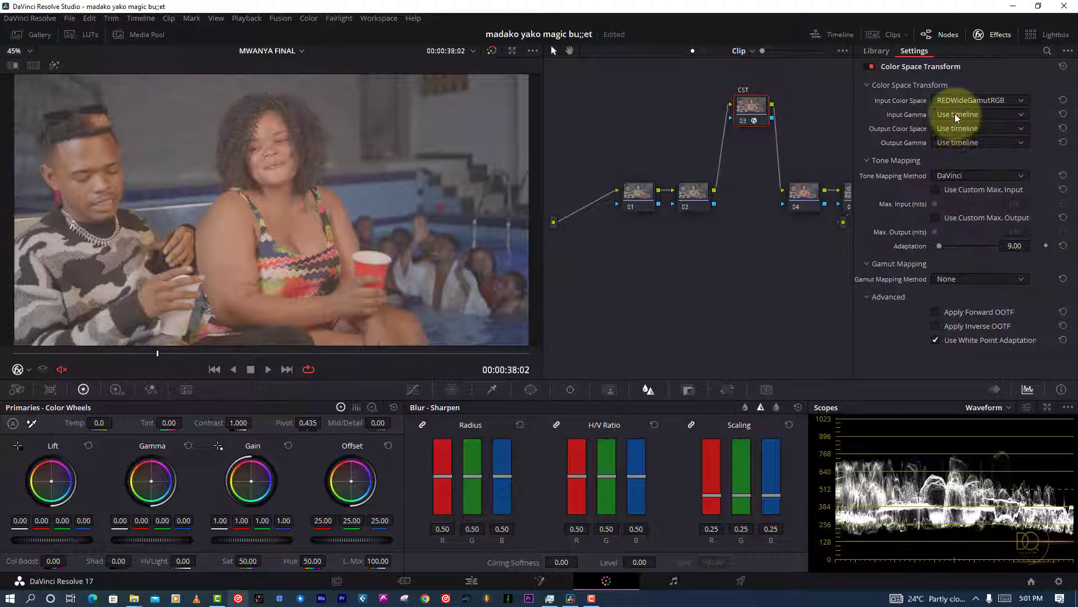
{"action": "left_click", "coordinate": [955, 114]}
{"action": "scroll", "coordinate": [965, 192], "scroll_direction": "down", "scroll_amount": 8}
{"action": "scroll", "coordinate": [957, 191], "scroll_direction": "down", "scroll_amount": 3}
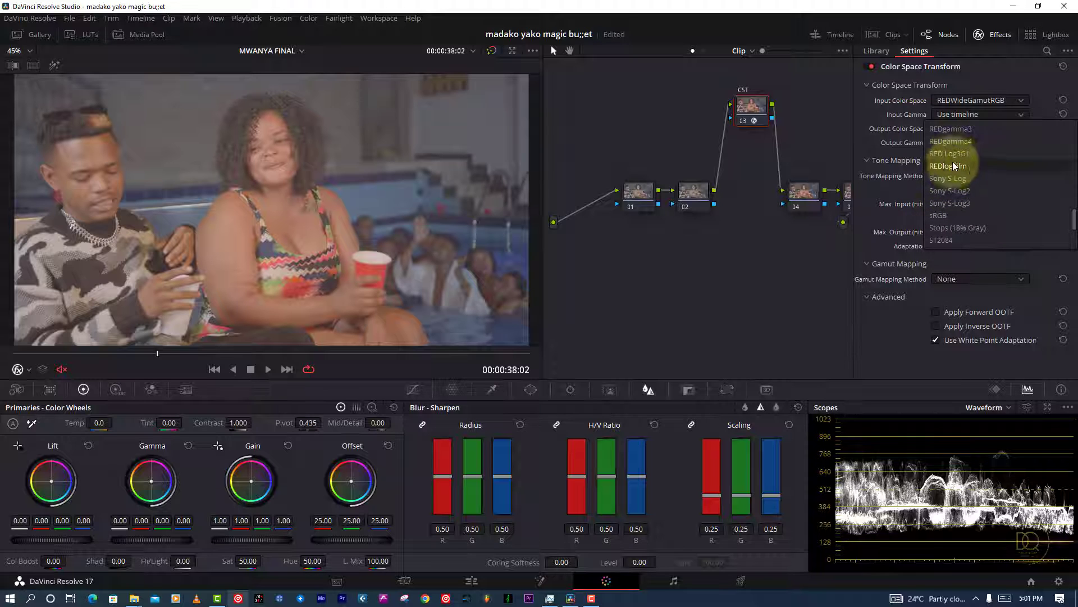
{"action": "left_click", "coordinate": [953, 167]}
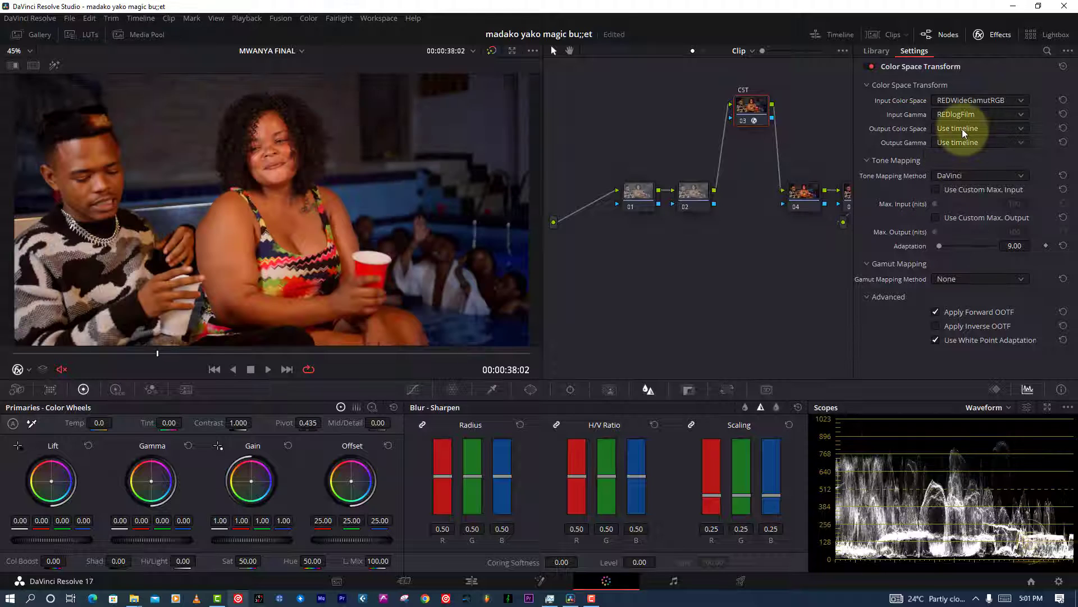
Set the transform's output color space to Rec.709 and output gamma to Rec.709-A, and close the effects library.
{"action": "left_click", "coordinate": [960, 129]}
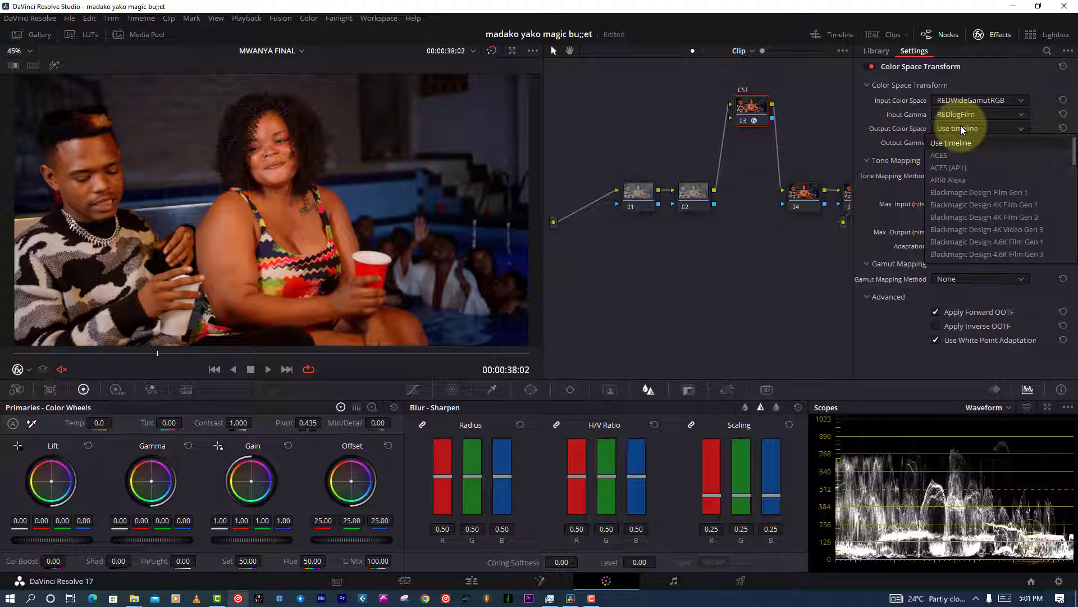
{"action": "scroll", "coordinate": [961, 202], "scroll_direction": "down", "scroll_amount": 10}
{"action": "left_click", "coordinate": [953, 191]}
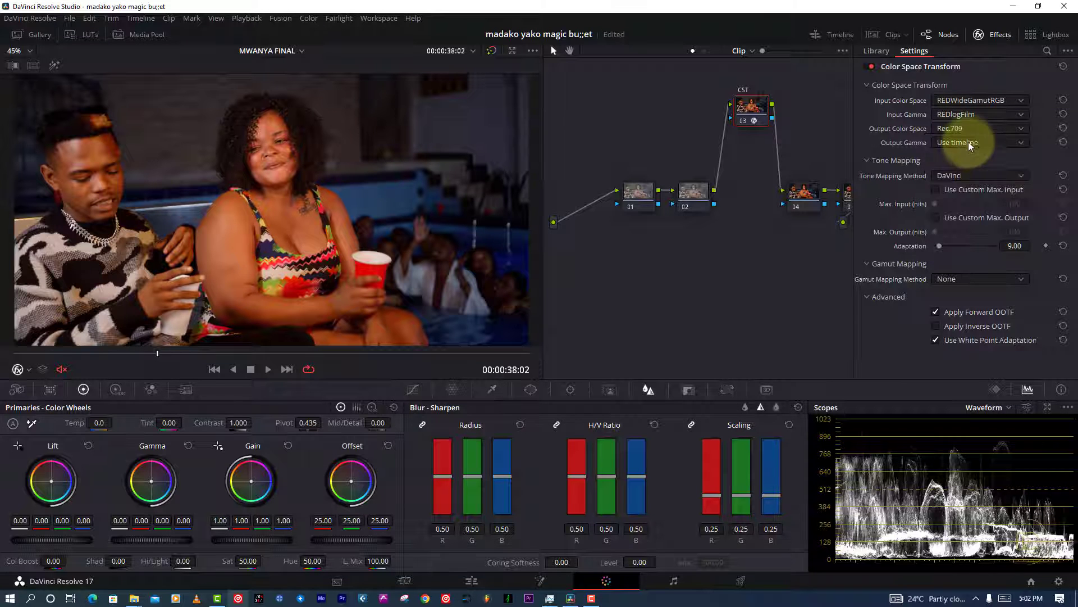
{"action": "left_click", "coordinate": [968, 142]}
{"action": "left_click", "coordinate": [954, 244]}
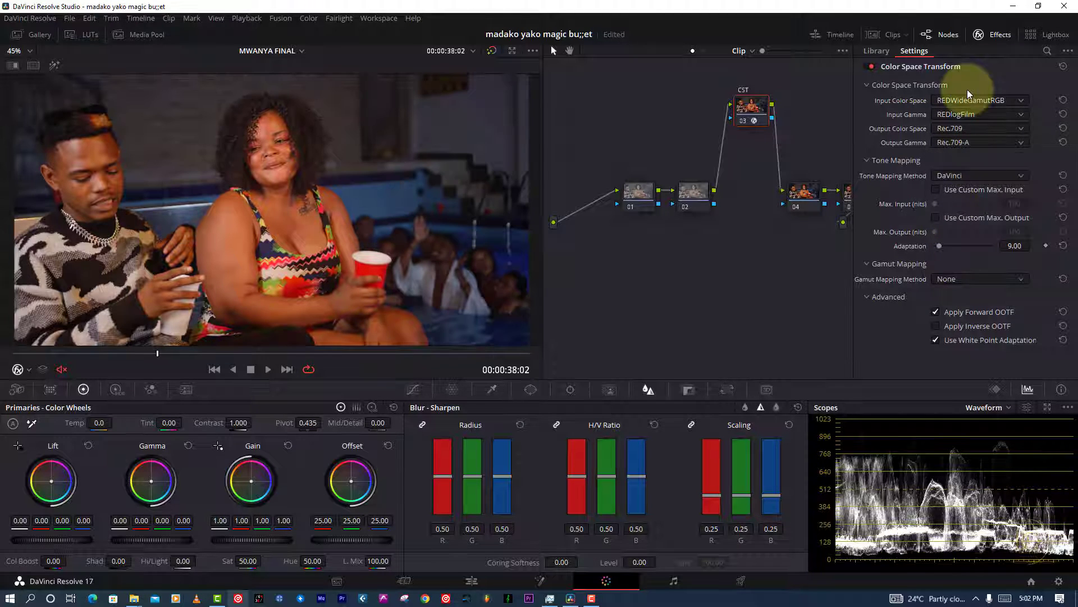
{"action": "left_click", "coordinate": [991, 40]}
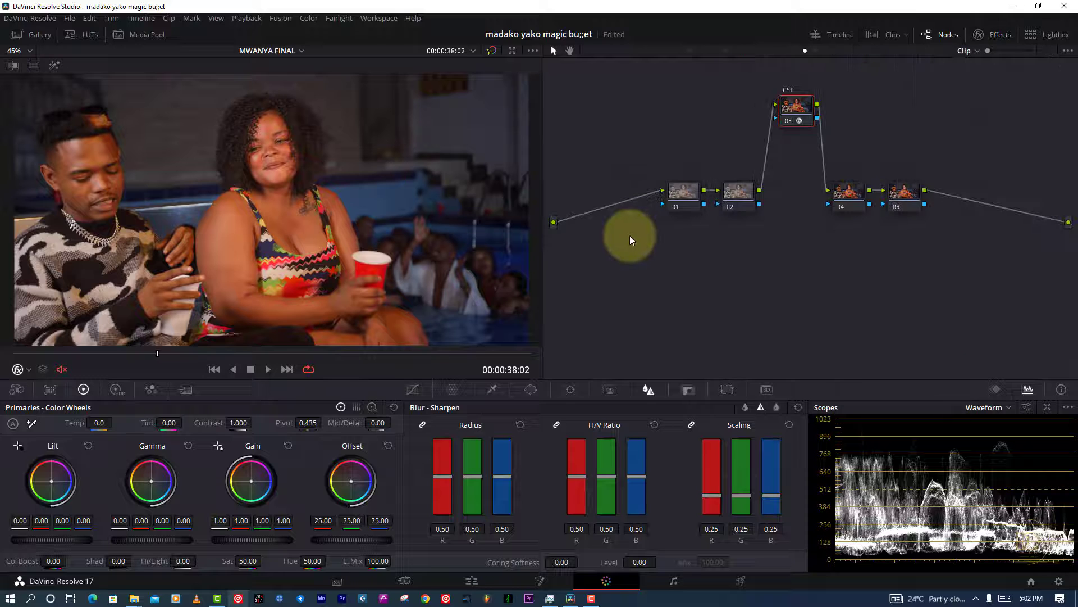
Label node 02 as WB and move it below the other nodes.
{"action": "right_click", "coordinate": [739, 193]}
{"action": "left_click", "coordinate": [768, 220]}
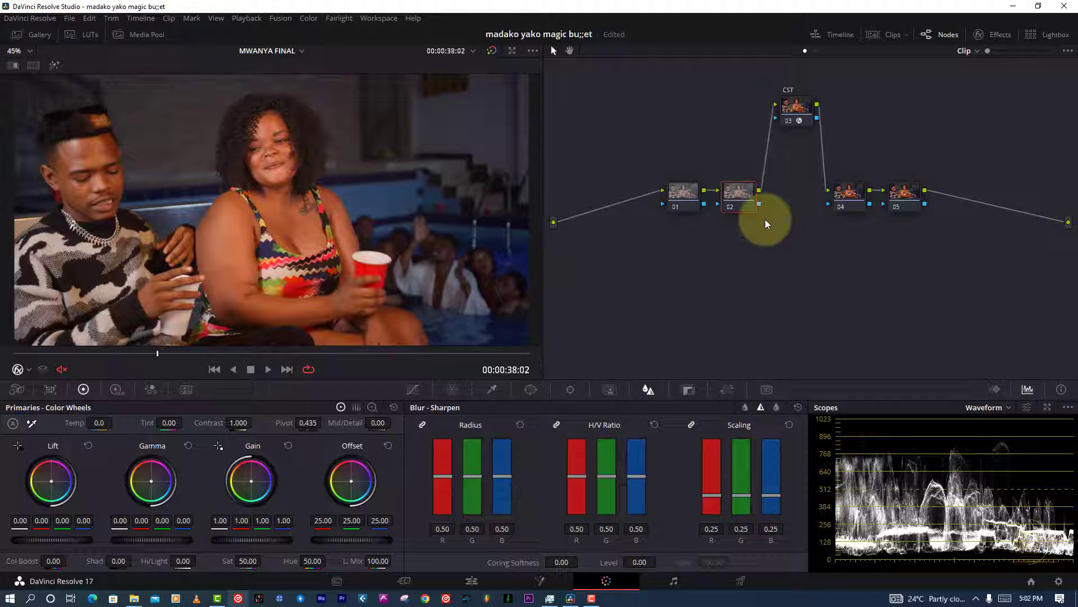
{"action": "type", "text": "WHITE"}
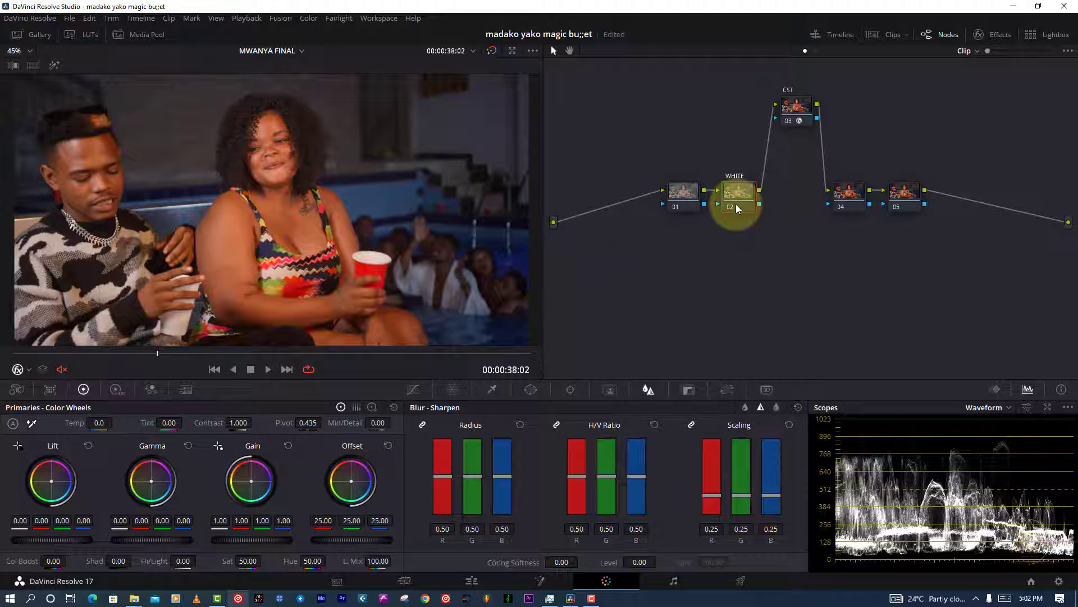
{"action": "right_click", "coordinate": [736, 204]}
{"action": "left_click", "coordinate": [763, 228]}
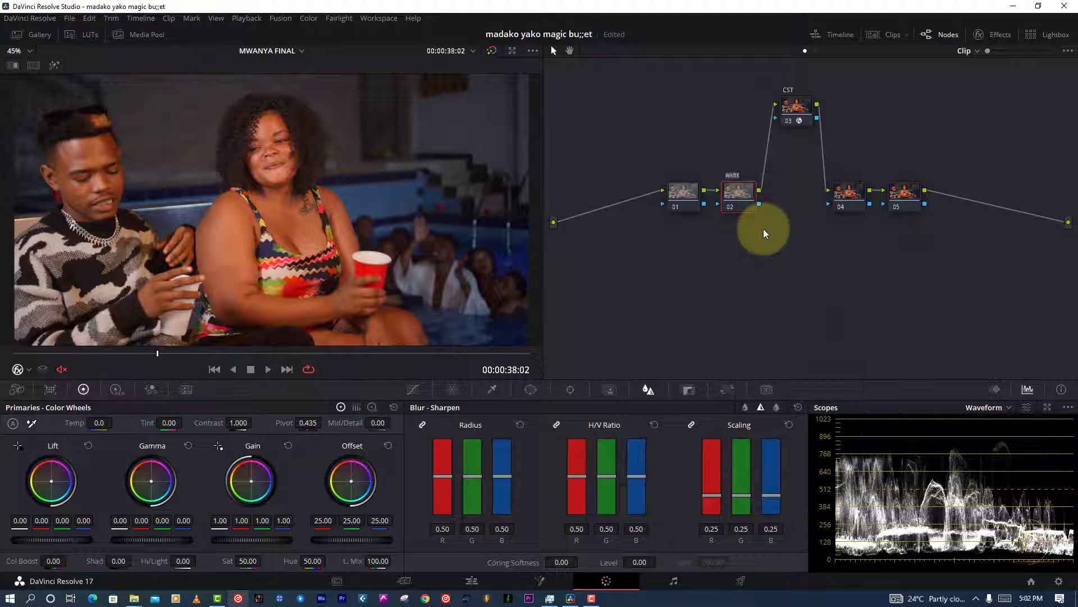
{"action": "key", "text": "BackSpace"}
{"action": "key", "text": "BackSpace"}
{"action": "key", "text": "BackSpace"}
{"action": "key", "text": "BackSpace"}
{"action": "type", "text": "B"}
{"action": "left_click_drag", "start_coordinate": [737, 198], "coordinate": [737, 313]}
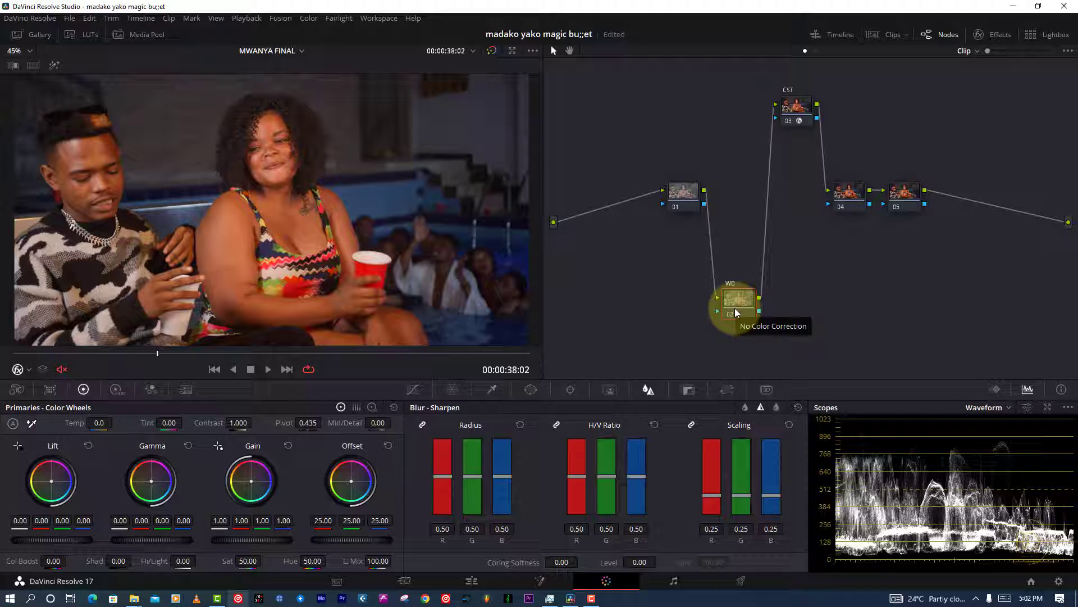
Shift the first node slightly and label it EXPOZ.
{"action": "left_click_drag", "start_coordinate": [676, 190], "coordinate": [670, 197]}
{"action": "right_click", "coordinate": [669, 197]}
{"action": "left_click", "coordinate": [694, 222]}
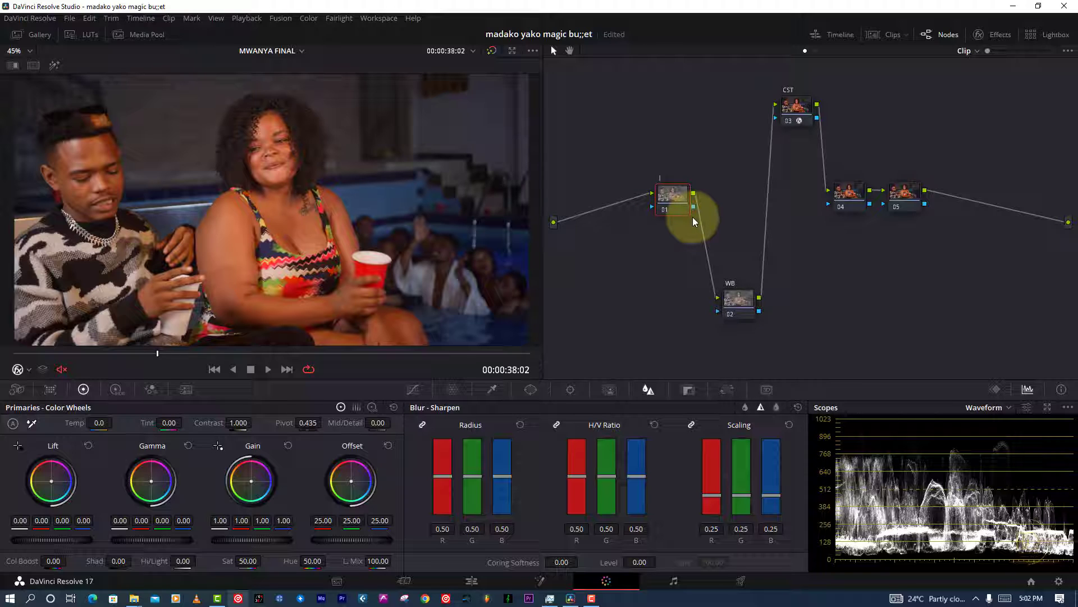
{"action": "type", "text": "EXPOZ"}
Insert a serial node before EXPOZ, place it at the start of the chain and label it NR.
{"action": "key", "text": "shift+s"}
{"action": "left_click_drag", "start_coordinate": [677, 229], "coordinate": [615, 197]}
{"action": "right_click", "coordinate": [610, 197]}
{"action": "left_click", "coordinate": [608, 196]}
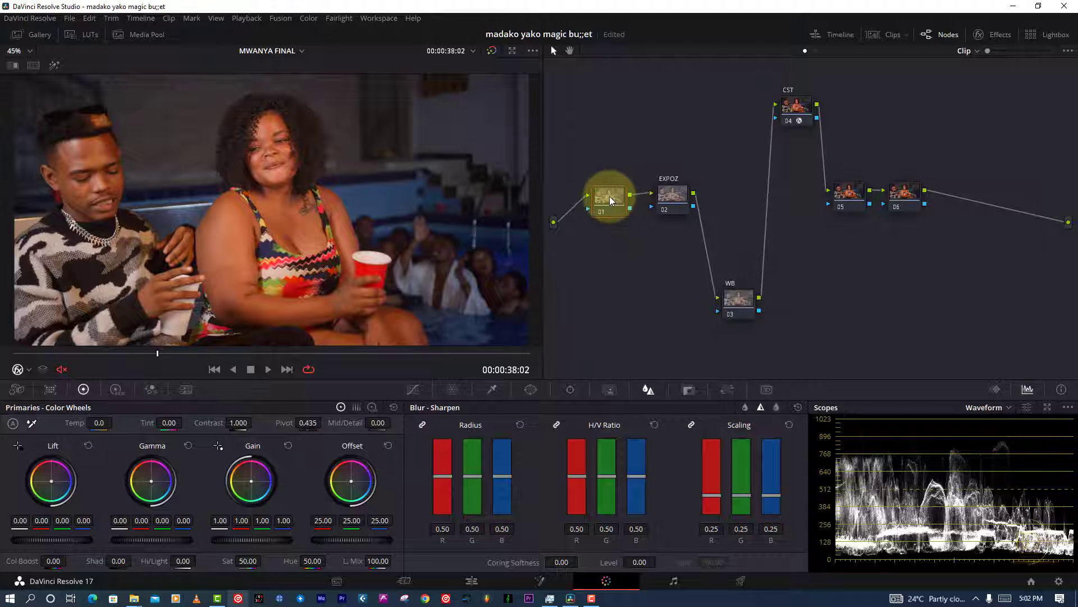
{"action": "right_click", "coordinate": [612, 195]}
{"action": "left_click", "coordinate": [637, 218]}
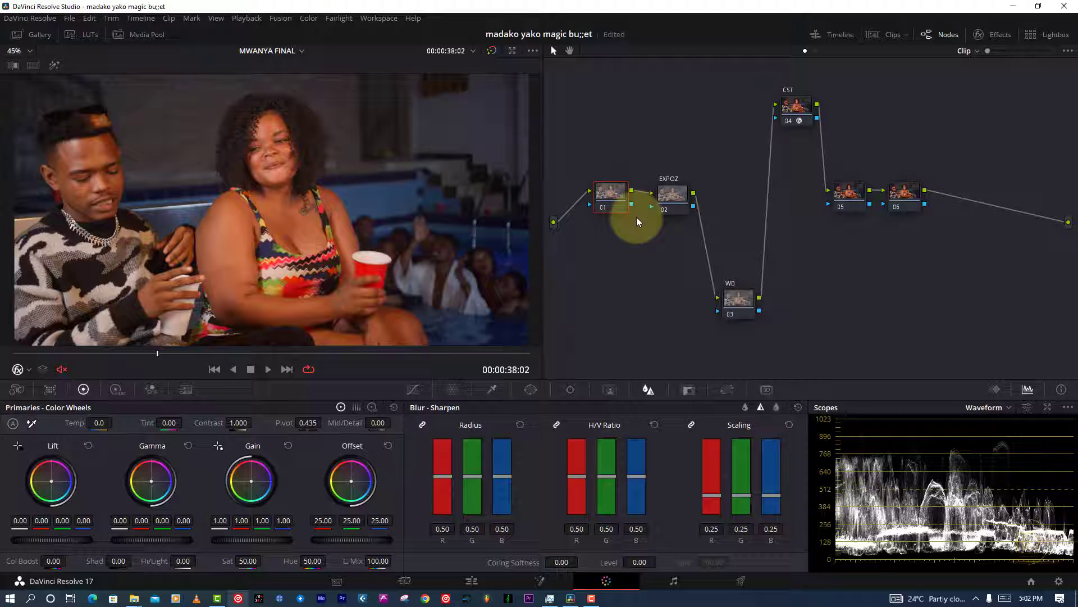
{"action": "type", "text": "NR"}
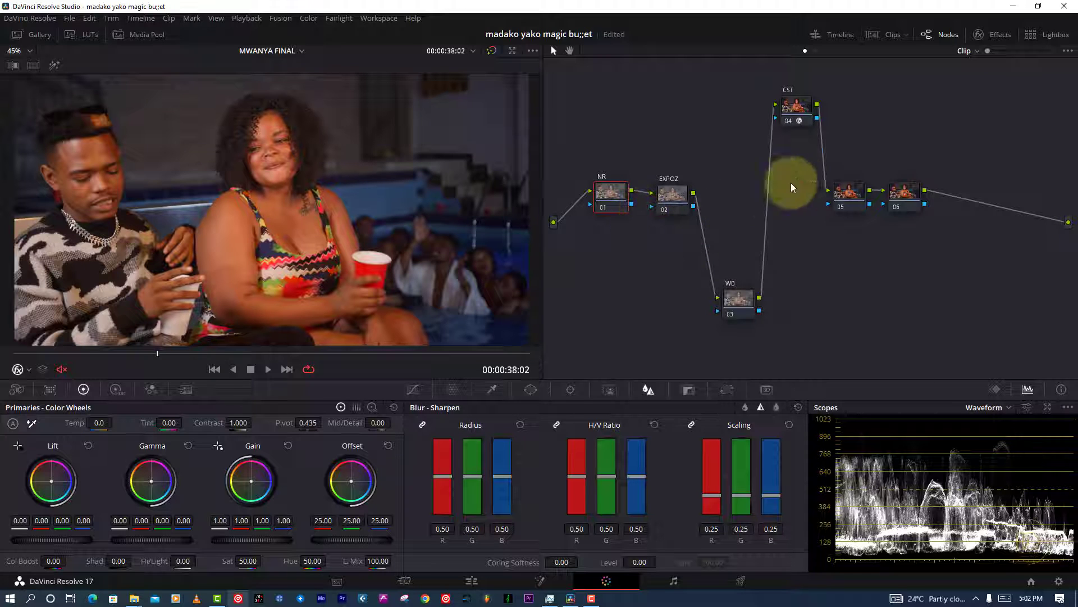
Select the WB node, switch the scope to Vectorscope and view the shot full screen.
{"action": "left_click", "coordinate": [738, 298]}
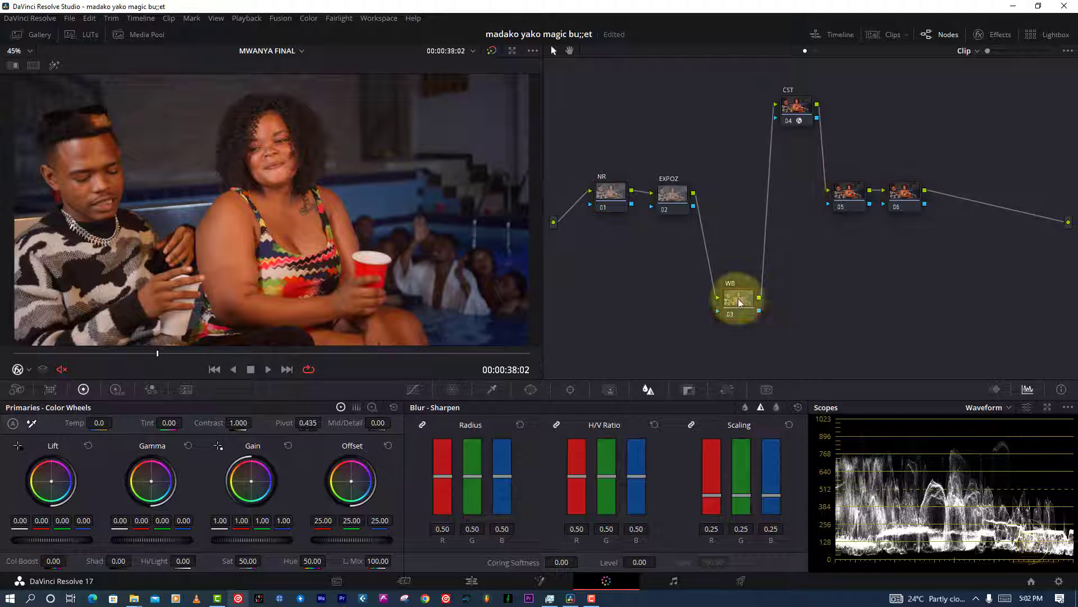
{"action": "left_click", "coordinate": [986, 406]}
{"action": "left_click", "coordinate": [992, 455]}
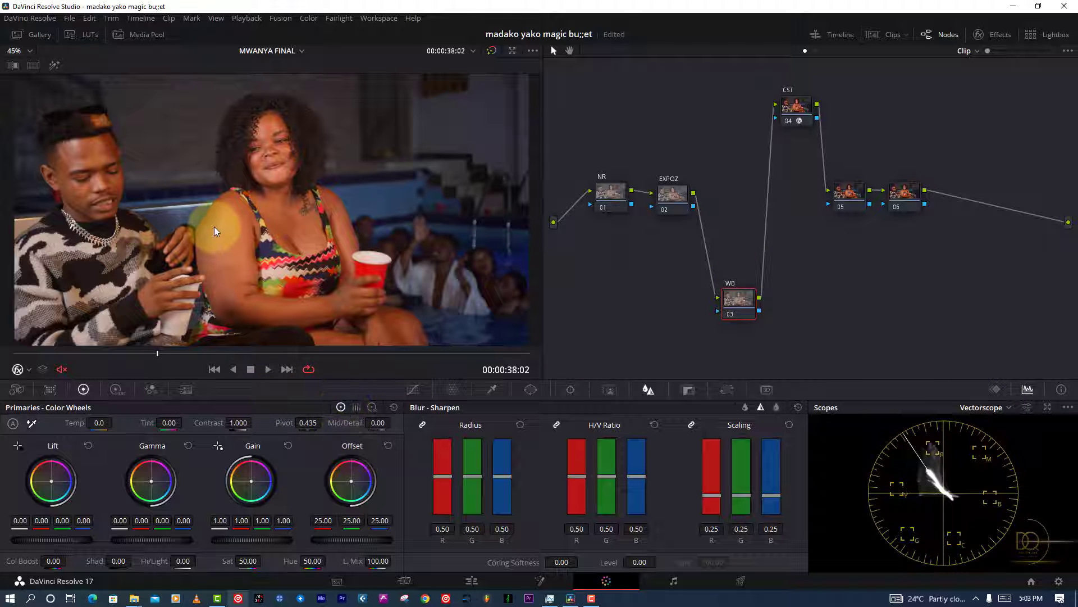
{"action": "key", "text": "p"}
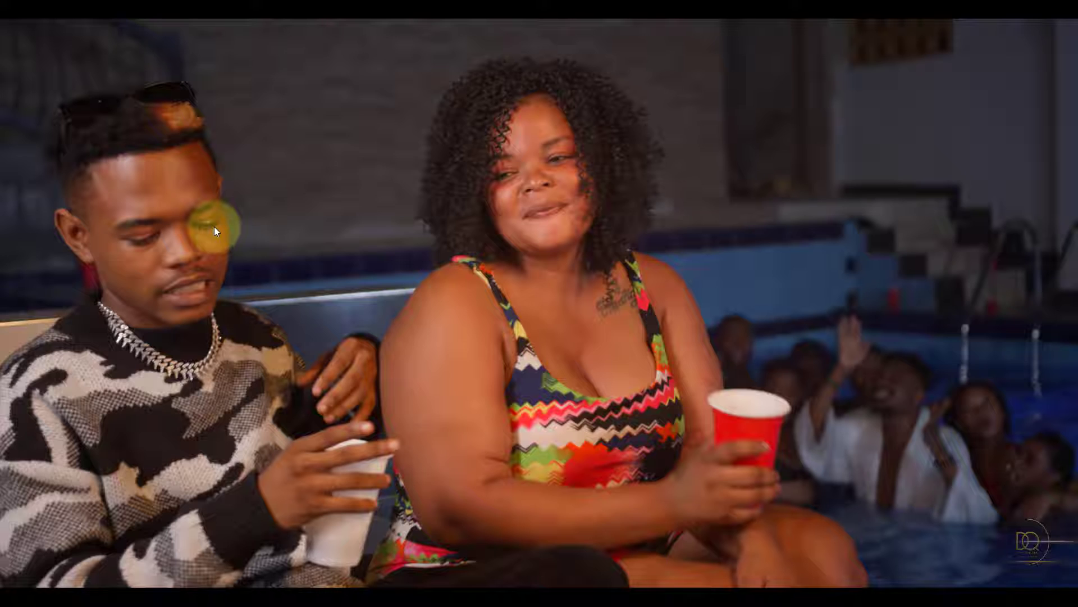
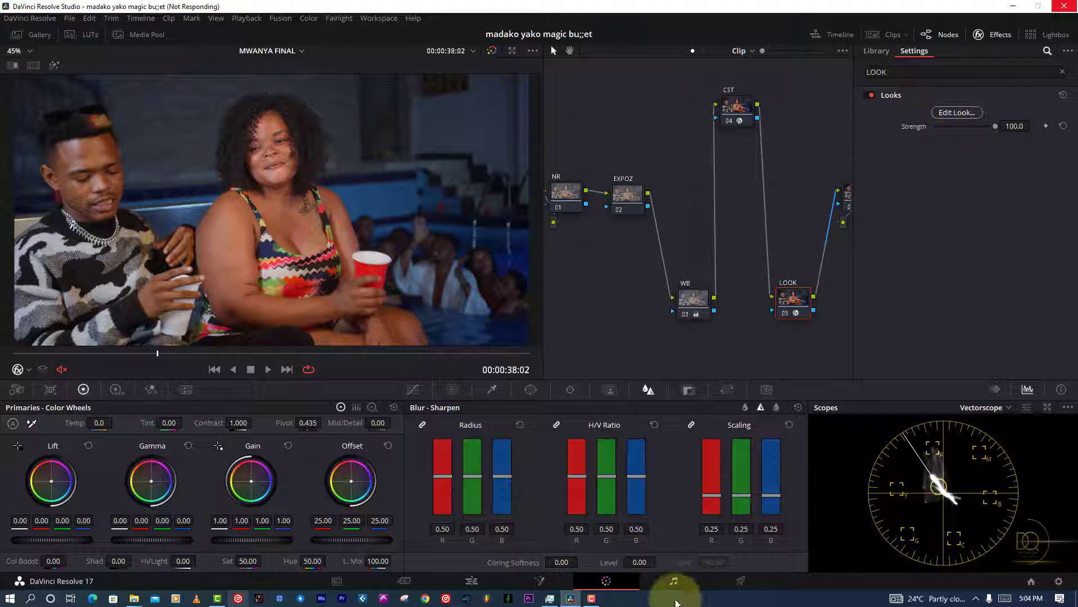
Bring up the Magic Bullet Looks editor for the LOOK node.
{"action": "left_click", "coordinate": [592, 598]}
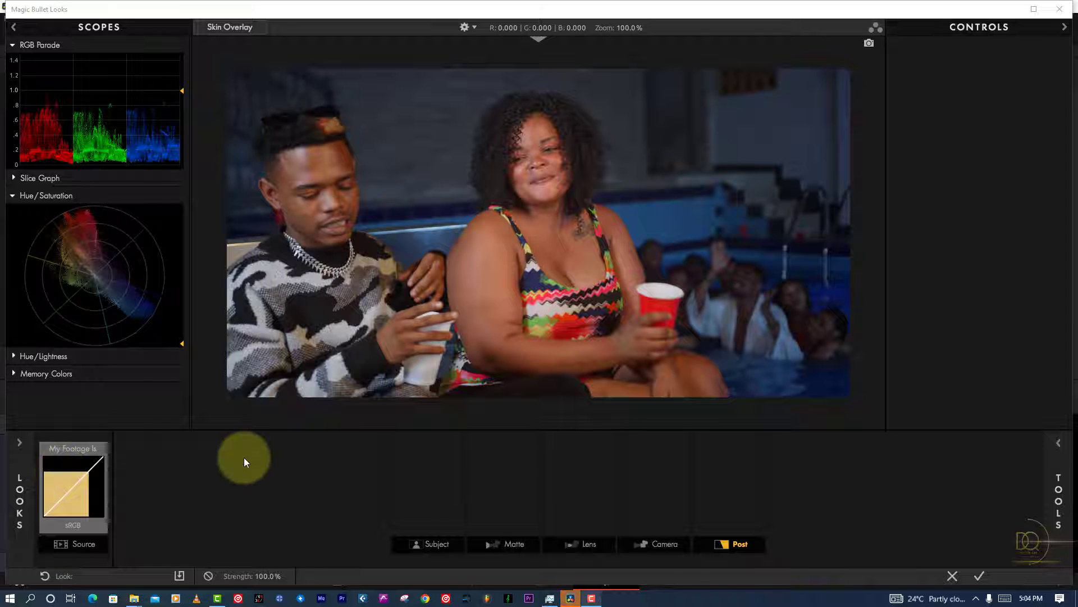
Apply the Frontage look from the Blockbuster category and collapse the looks browser.
{"action": "left_click", "coordinate": [17, 442]}
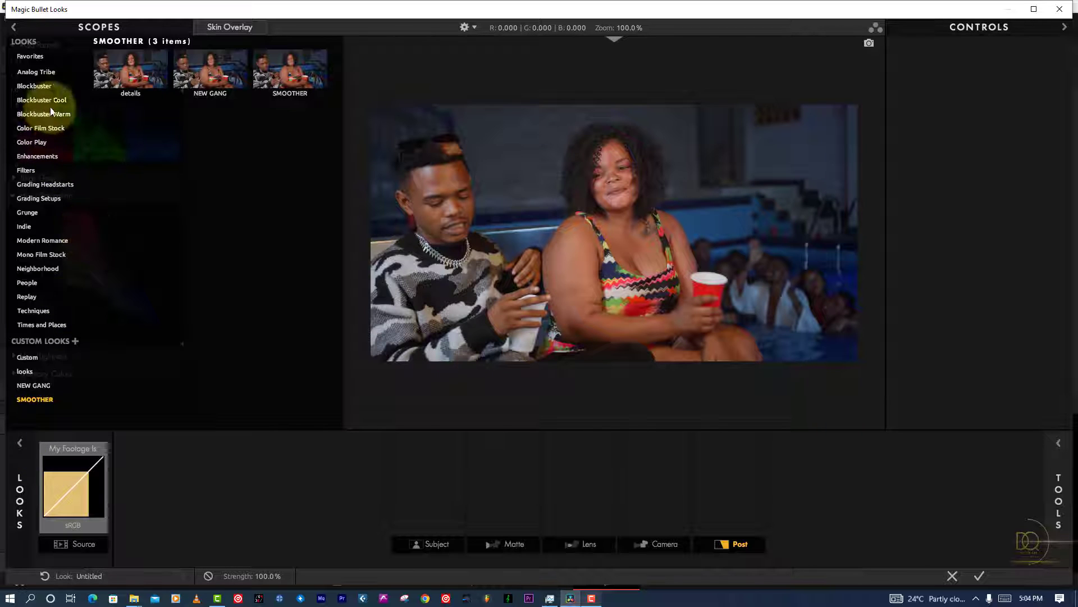
{"action": "left_click", "coordinate": [35, 86]}
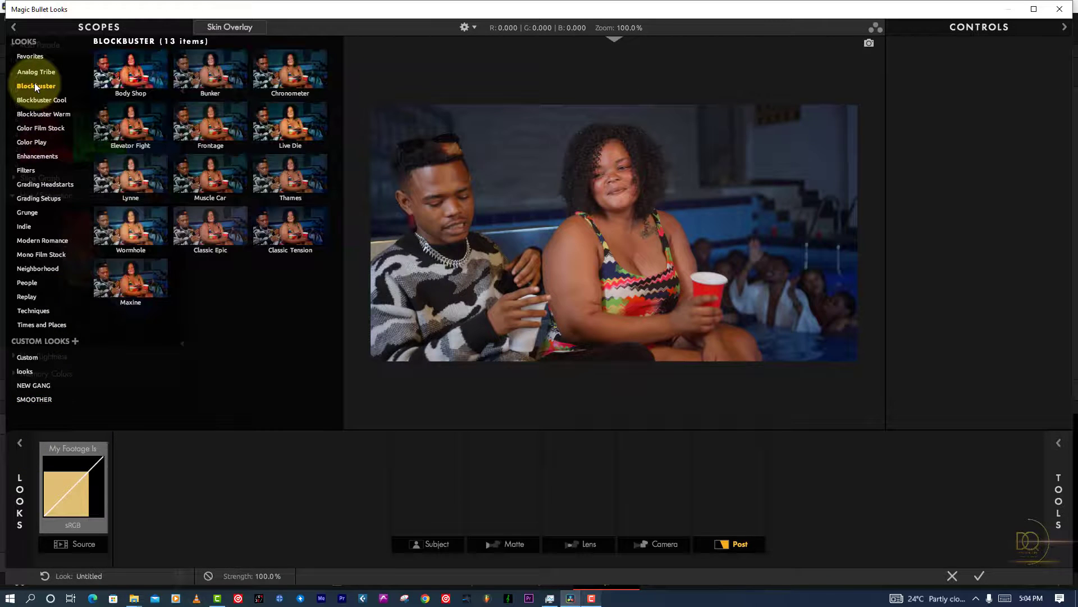
{"action": "left_click", "coordinate": [222, 129]}
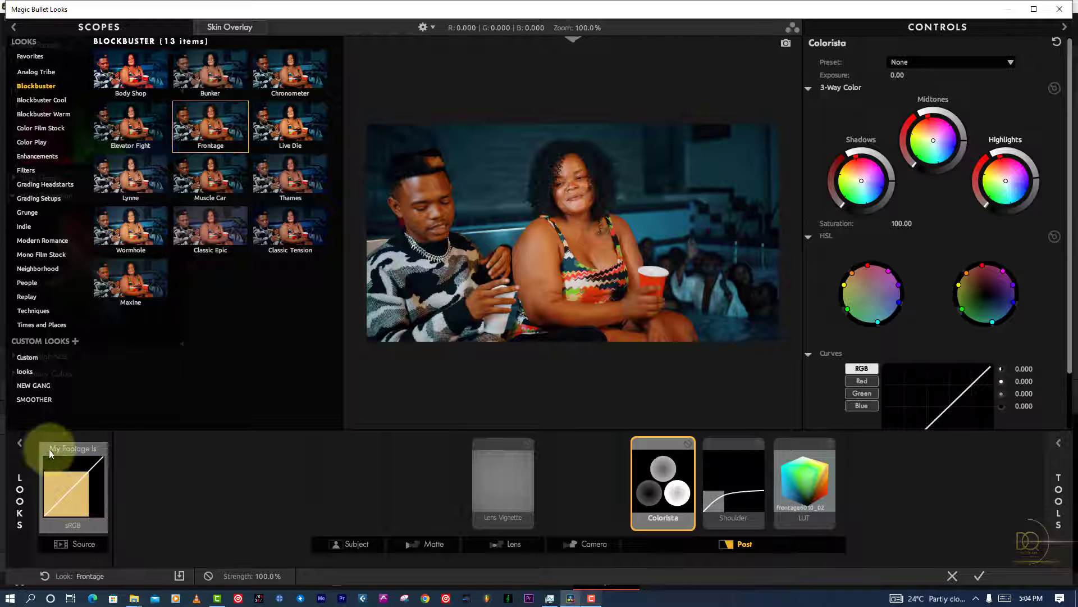
{"action": "left_click", "coordinate": [21, 442]}
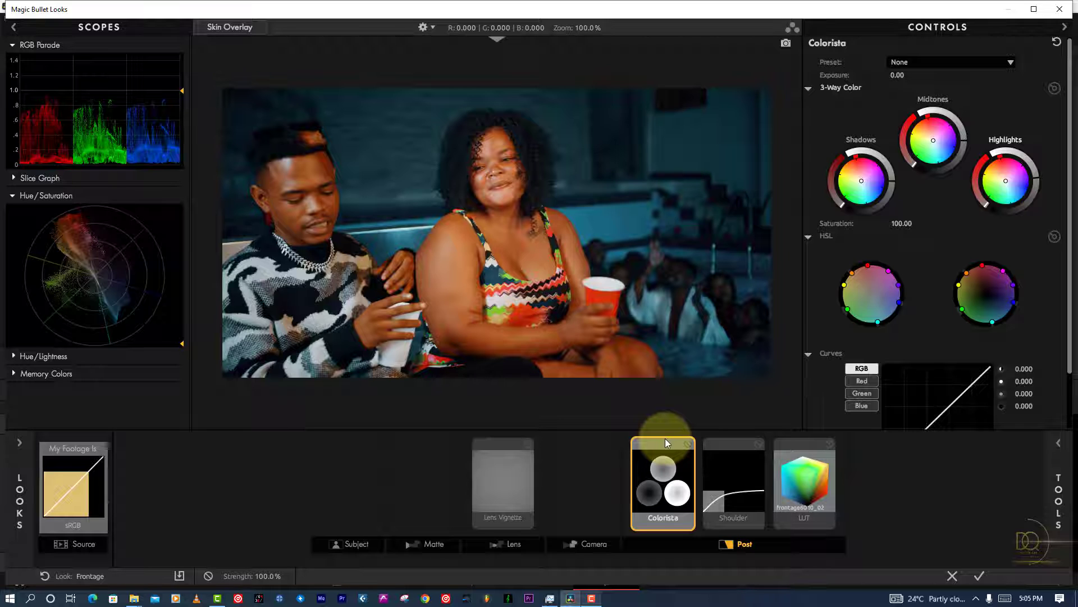
Delete the Lens Vignette, Colorista and Shoulder tools from the Frontage look, keeping only its LUT.
{"action": "left_click", "coordinate": [501, 441]}
{"action": "right_click", "coordinate": [499, 442]}
{"action": "left_click", "coordinate": [513, 469]}
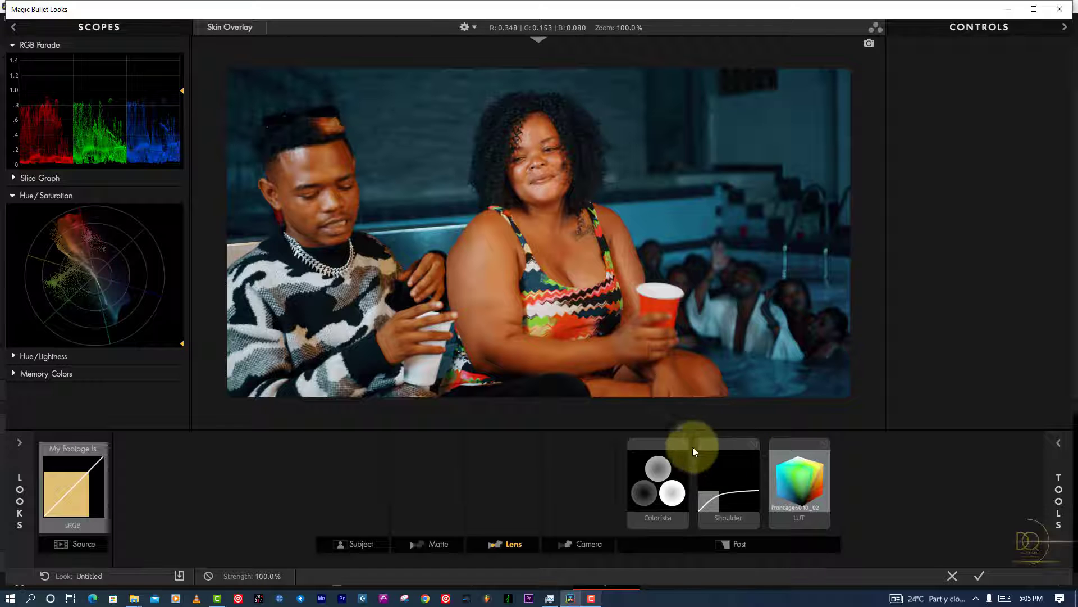
{"action": "left_click", "coordinate": [657, 444]}
{"action": "right_click", "coordinate": [656, 444]}
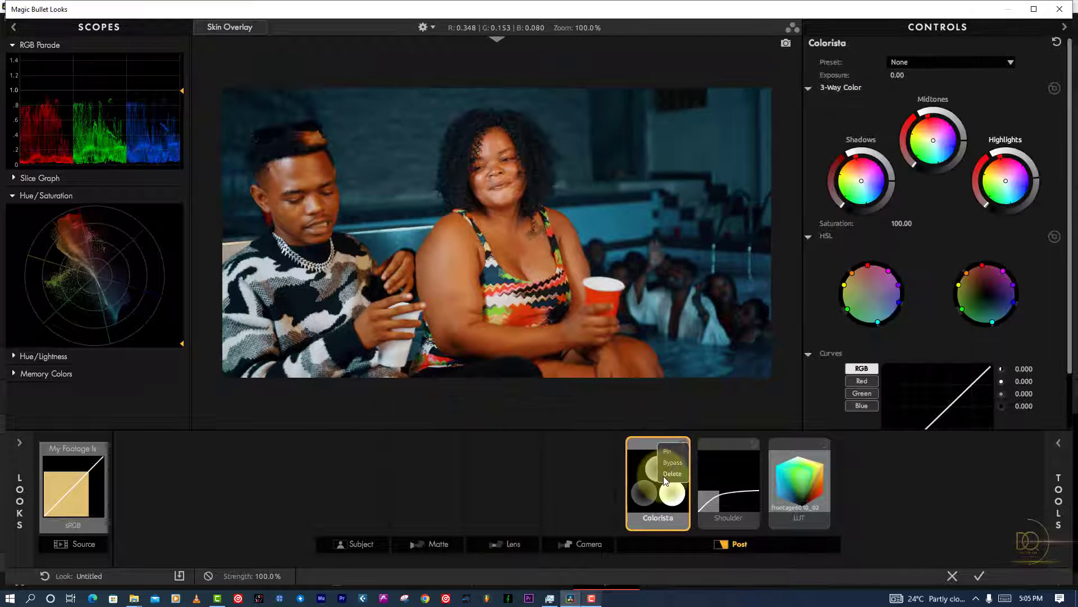
{"action": "left_click", "coordinate": [662, 476]}
{"action": "left_click", "coordinate": [684, 444]}
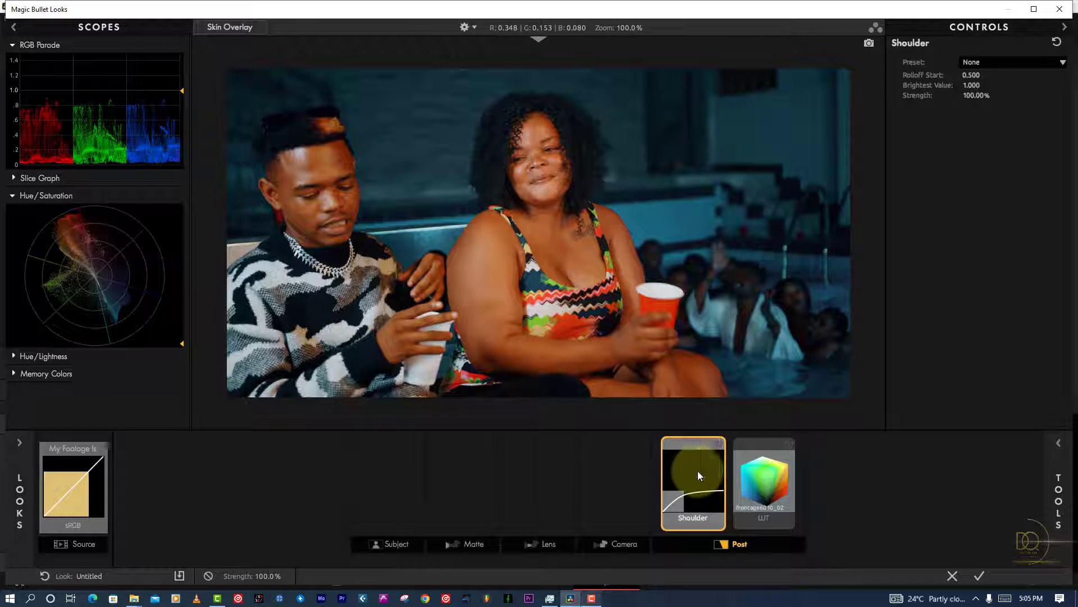
{"action": "key", "text": "Delete"}
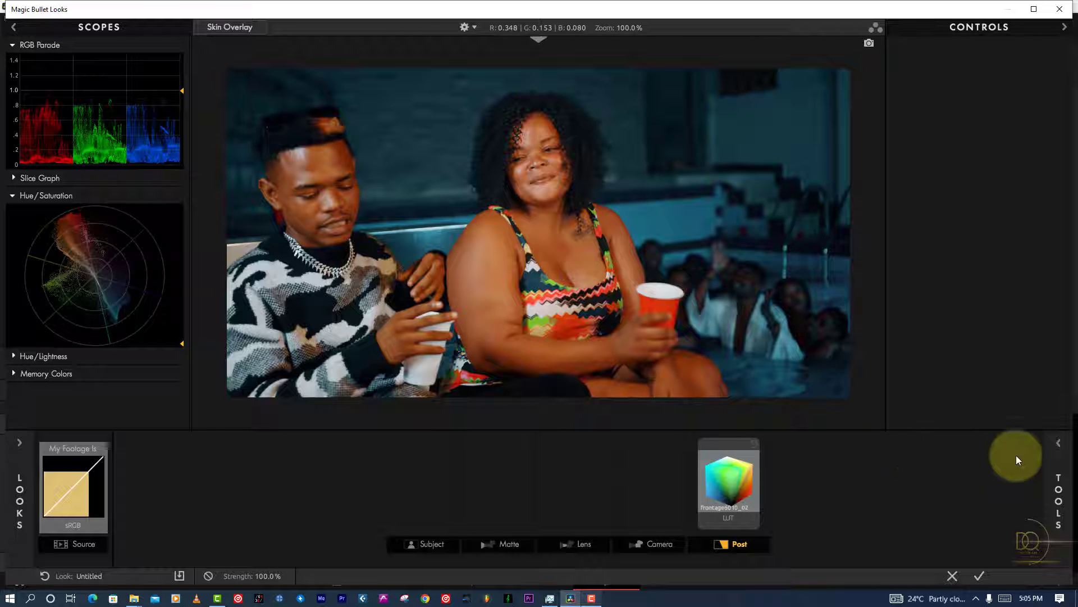
Bypass and re-enable the LUT tool to compare the shot with and without it.
{"action": "left_click", "coordinate": [1046, 452]}
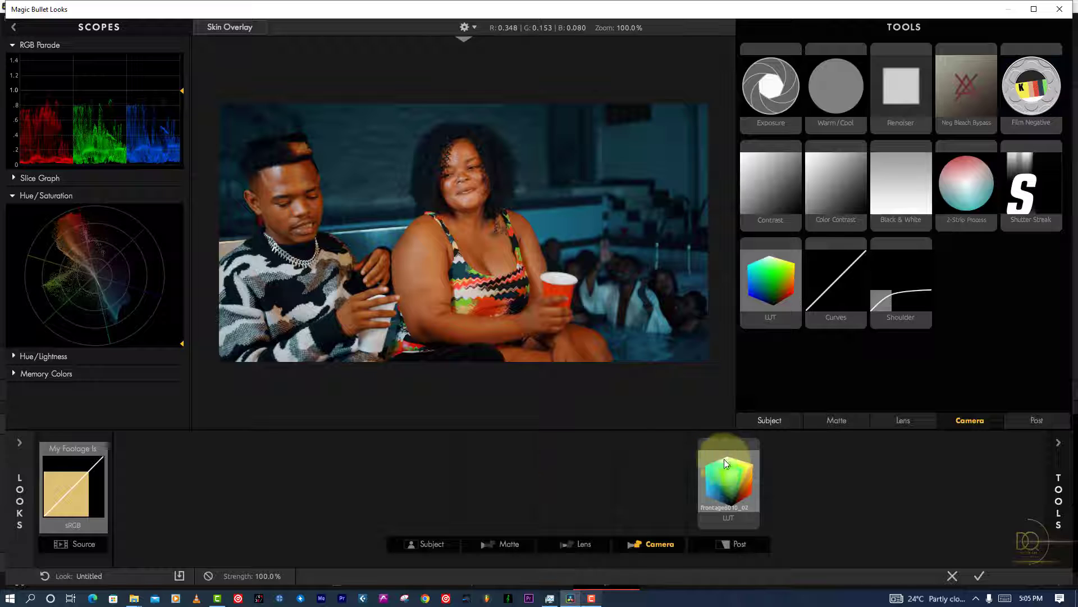
{"action": "left_click", "coordinate": [755, 446]}
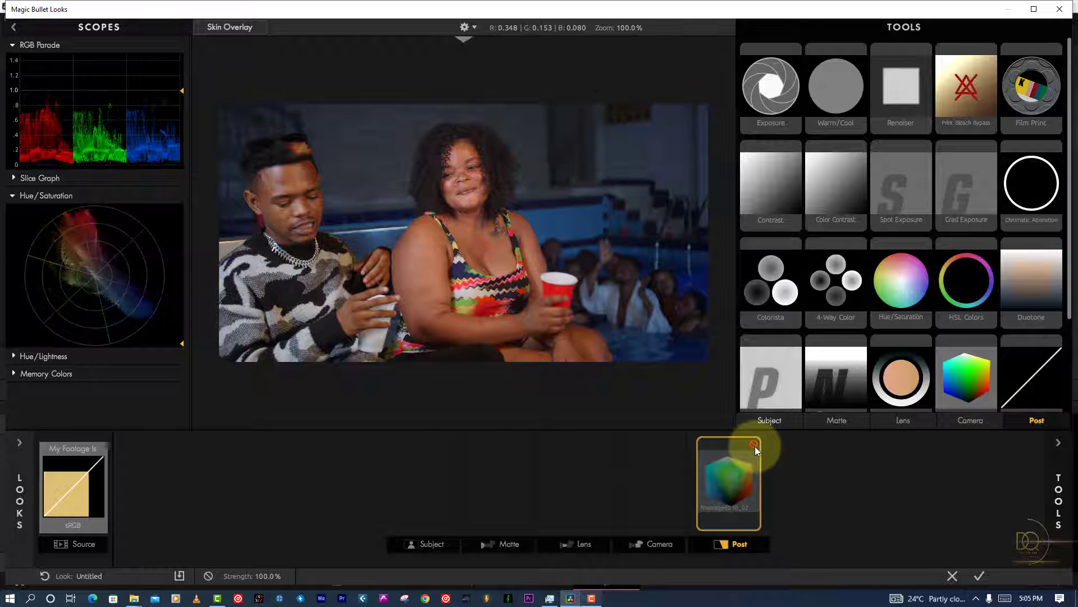
{"action": "left_click", "coordinate": [754, 446]}
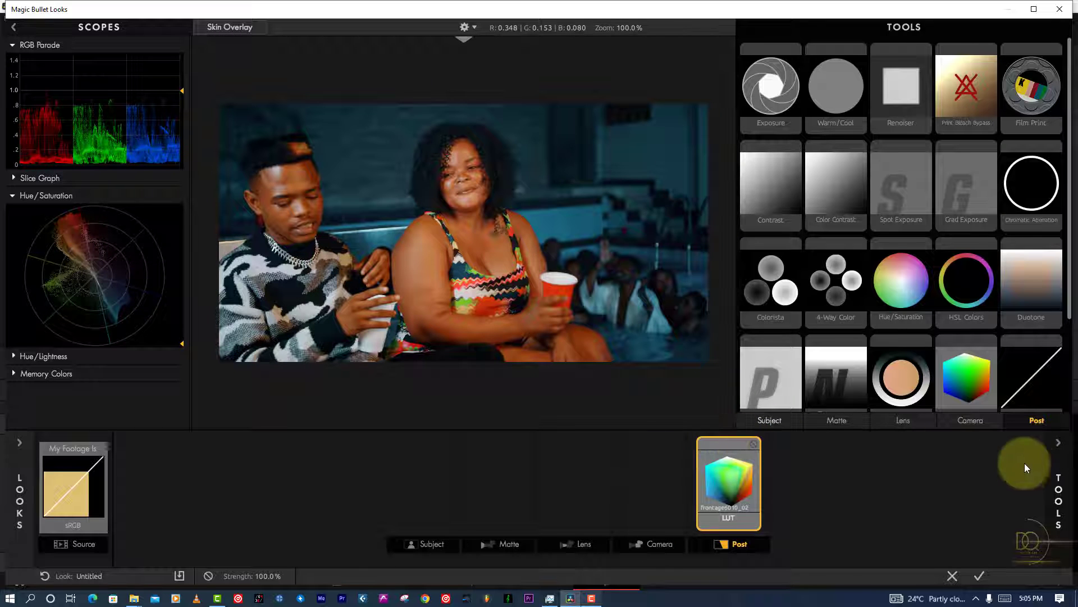
Add a Curves tool after the LUT and pull the white point of its RGB curve slightly inward.
{"action": "left_click", "coordinate": [1059, 440]}
{"action": "left_click", "coordinate": [1064, 447]}
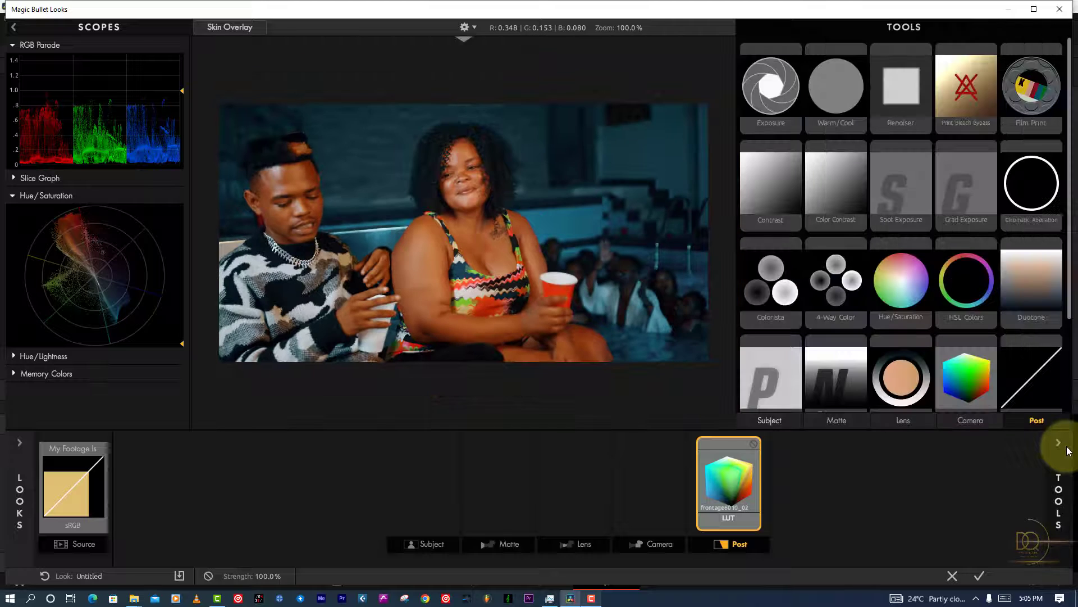
{"action": "left_click", "coordinate": [1037, 393]}
{"action": "left_click", "coordinate": [1059, 444]}
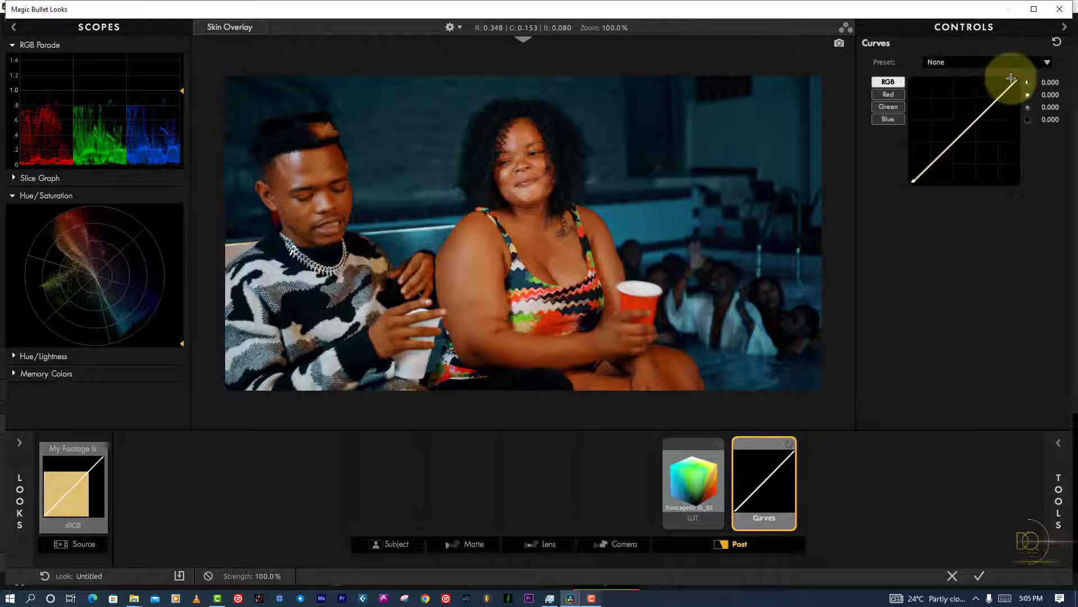
Turn the Curves tool off and on repeatedly to compare the shot before and after the curve.
{"action": "left_click", "coordinate": [791, 443]}
{"action": "left_click", "coordinate": [791, 443]}
{"action": "left_click", "coordinate": [790, 442]}
{"action": "left_click", "coordinate": [790, 442]}
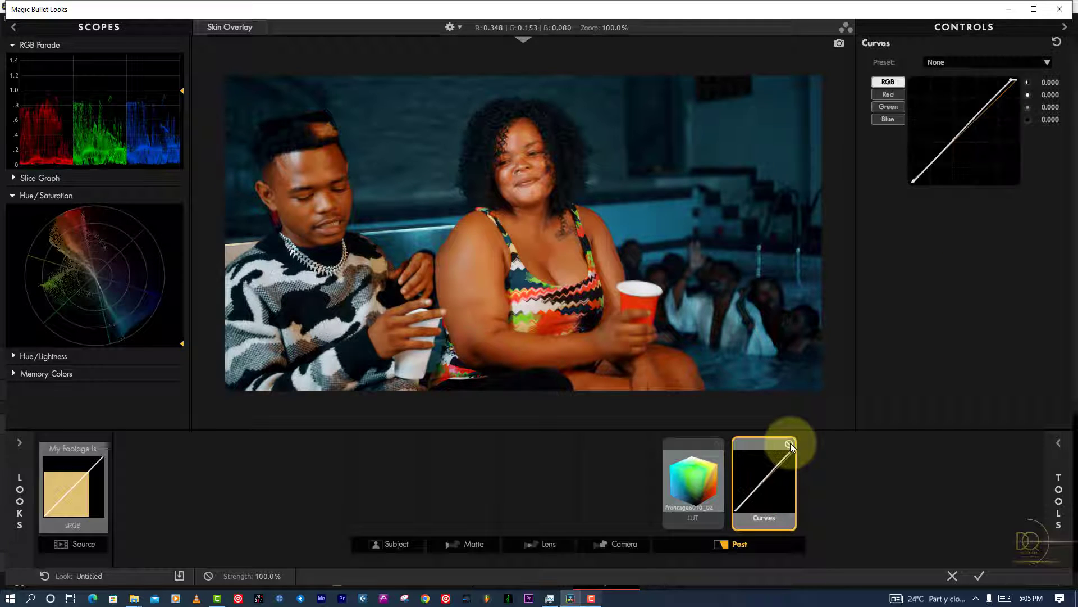
Add an HSL Colors tool and place it between the LUT and Curves tools.
{"action": "left_click", "coordinate": [1053, 440]}
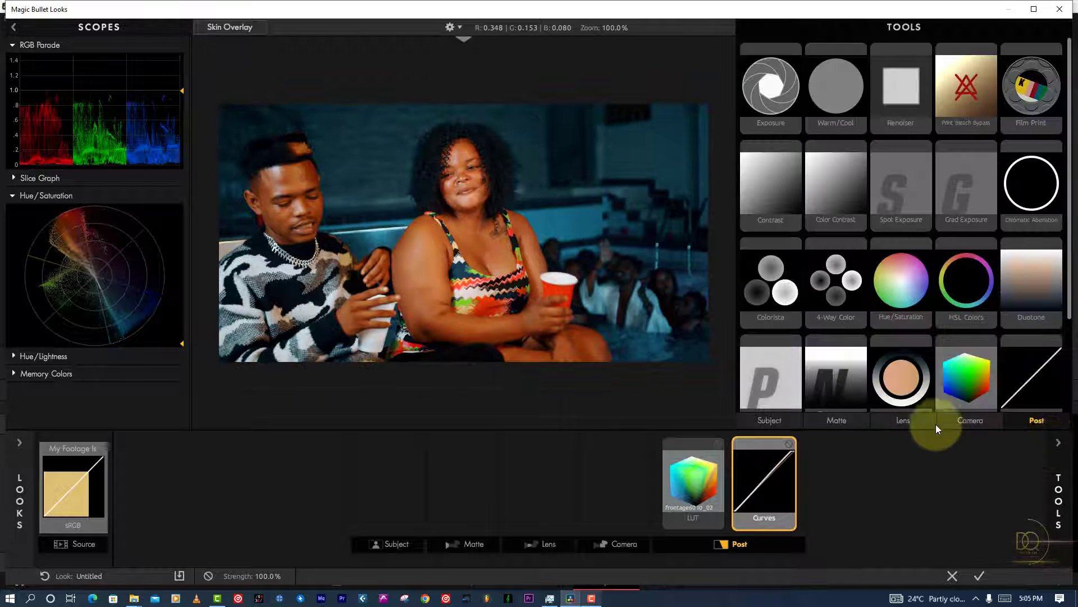
{"action": "left_click", "coordinate": [973, 302]}
{"action": "left_click", "coordinate": [1058, 442]}
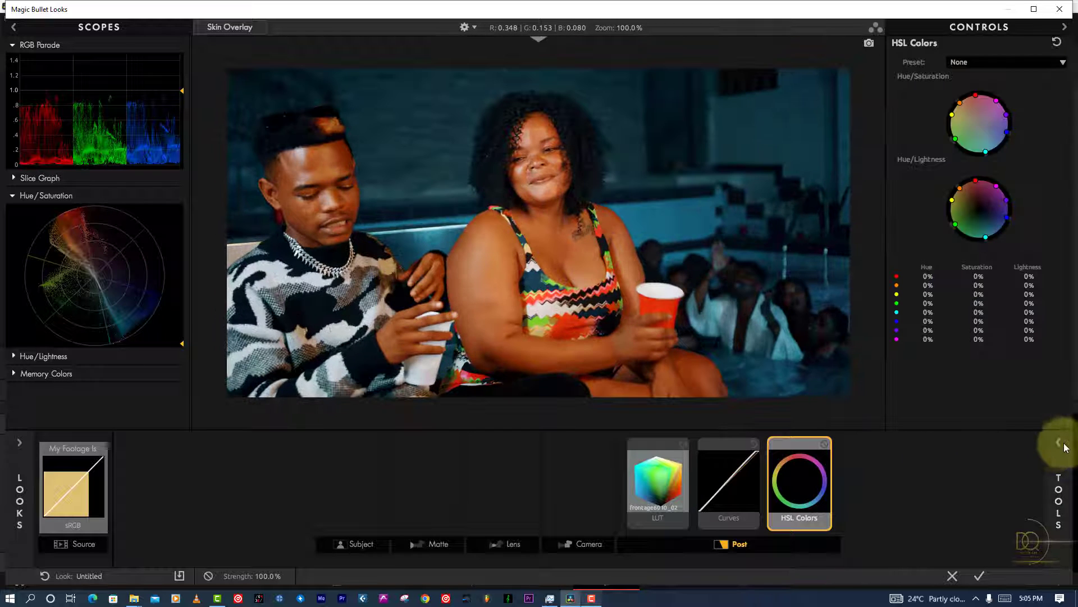
{"action": "left_click_drag", "start_coordinate": [789, 449], "coordinate": [744, 449]}
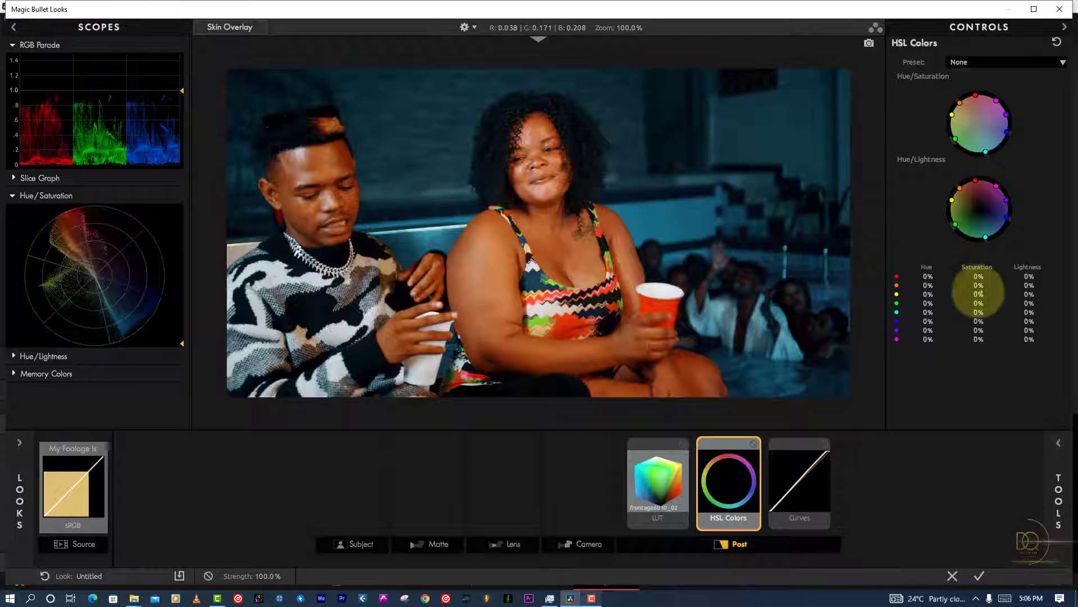
In HSL Colors, set the orange hue to +4.2% and the orange saturation to -20.1%.
{"action": "left_click_drag", "start_coordinate": [977, 285], "coordinate": [946, 283]}
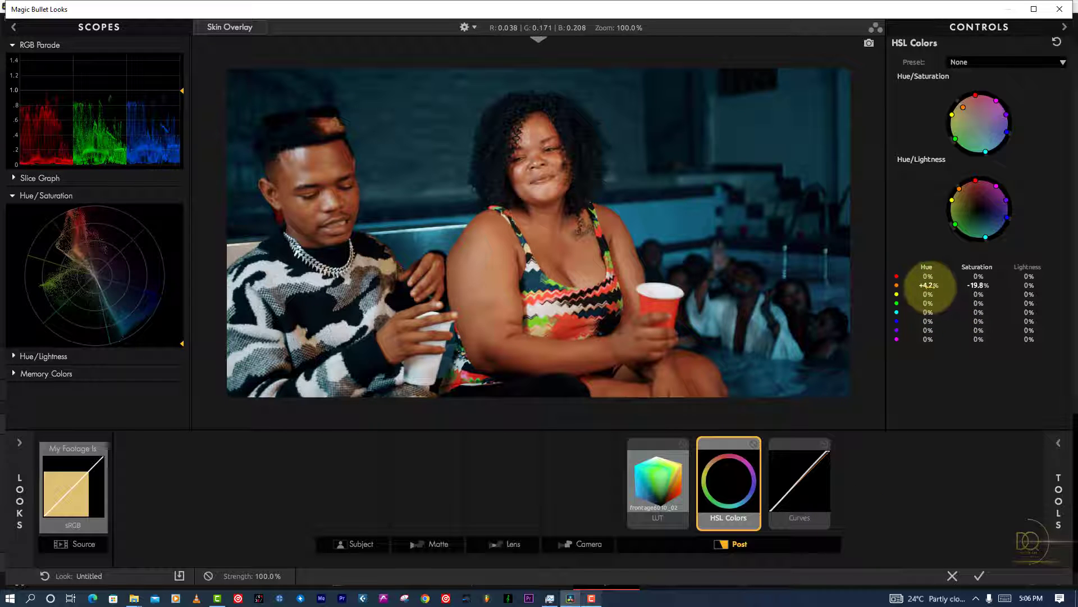
{"action": "left_click_drag", "start_coordinate": [979, 285], "coordinate": [975, 287]}
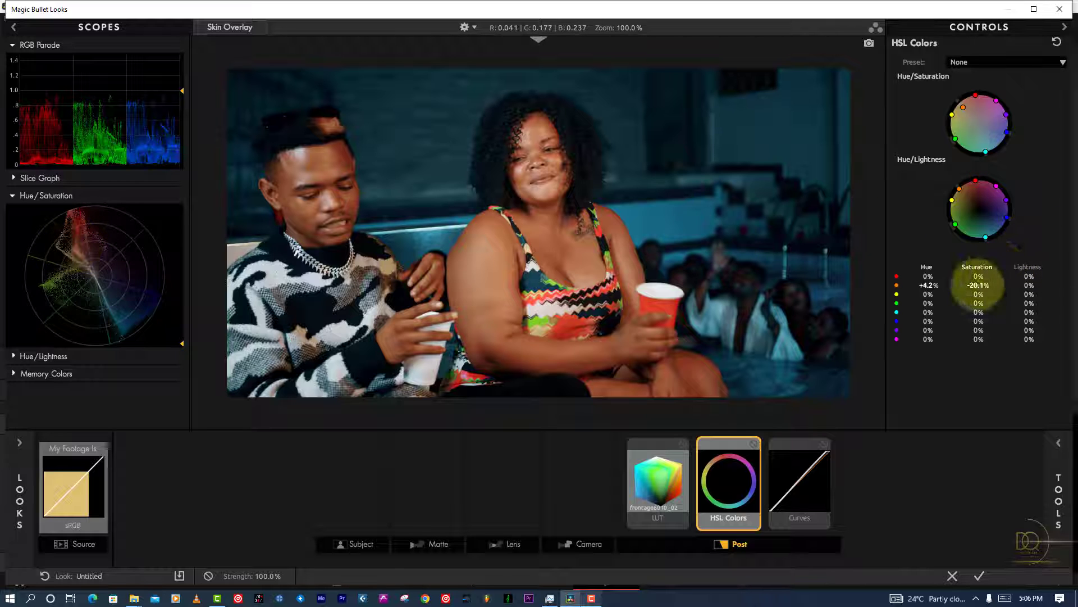
{"action": "left_click_drag", "start_coordinate": [978, 284], "coordinate": [978, 286]}
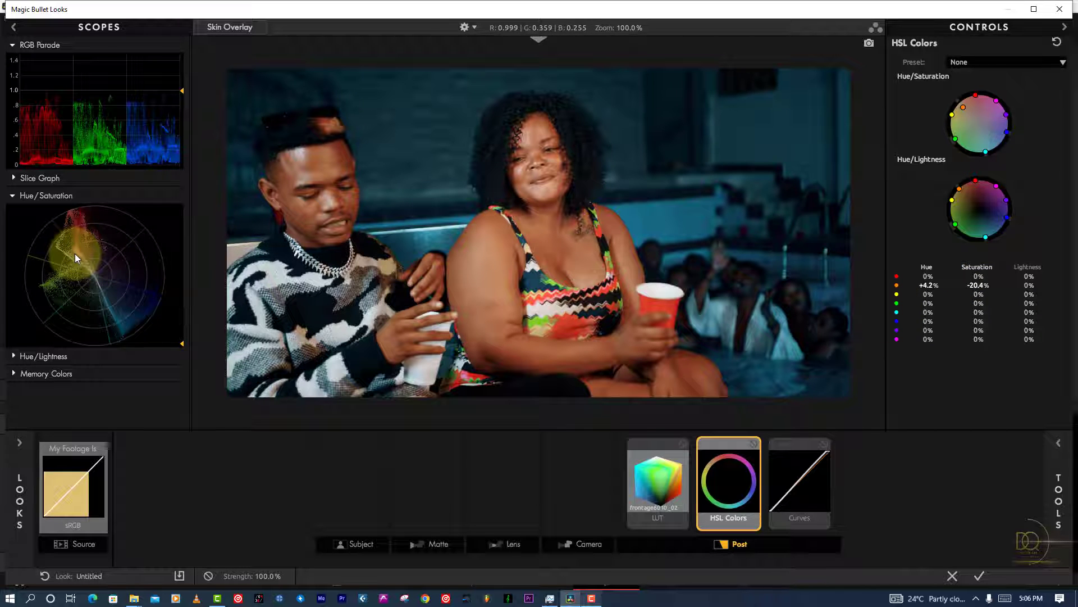
{"action": "mouse_move", "coordinate": [976, 285]}
{"action": "left_mouse_down"}
{"action": "mouse_move", "coordinate": [1062, 284]}
{"action": "mouse_move", "coordinate": [972, 301]}
{"action": "left_mouse_up"}
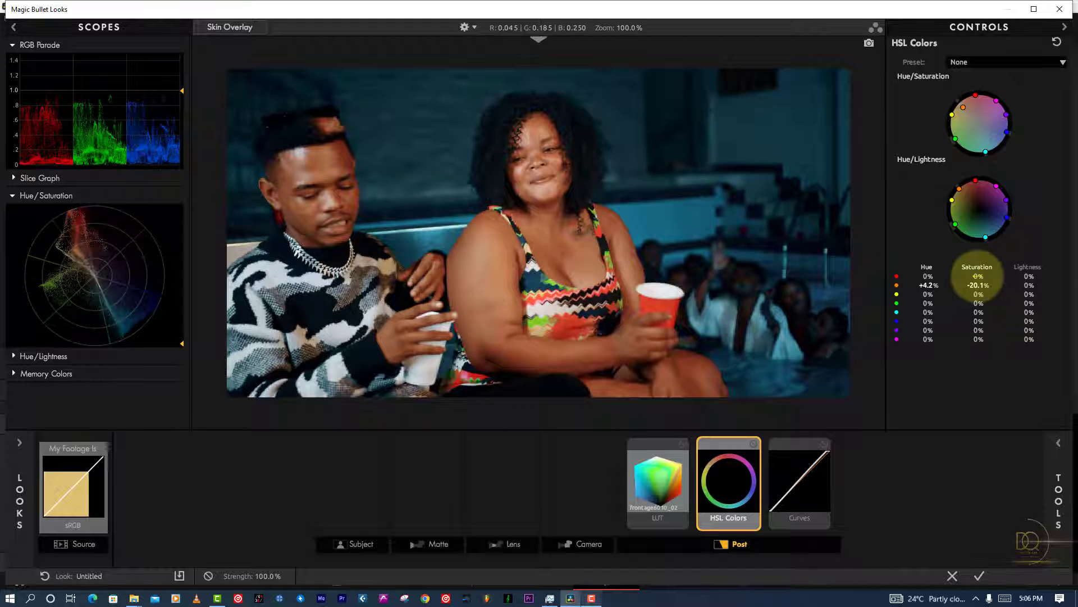
Try orange hue shifts of +31.6% and -3.4% to judge their effect on the skin tones.
{"action": "left_click_drag", "start_coordinate": [927, 285], "coordinate": [1052, 287]}
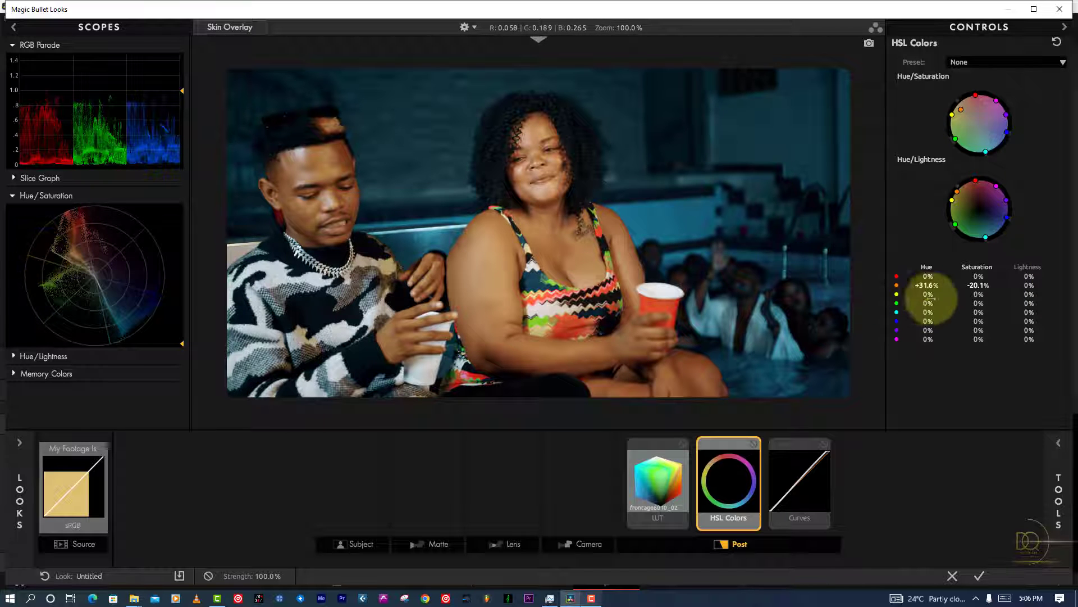
{"action": "left_click_drag", "start_coordinate": [921, 285], "coordinate": [1059, 270]}
{"action": "left_click_drag", "start_coordinate": [711, 365], "coordinate": [533, 368]}
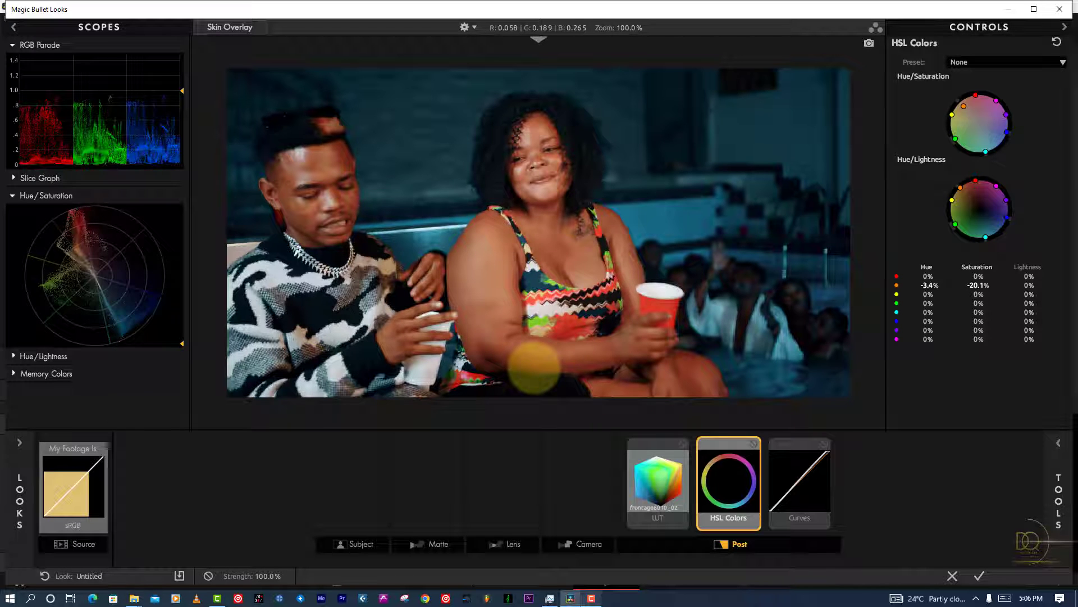
Reset the orange hue to 0 and readjust it to +4.2%.
{"action": "left_click", "coordinate": [927, 284]}
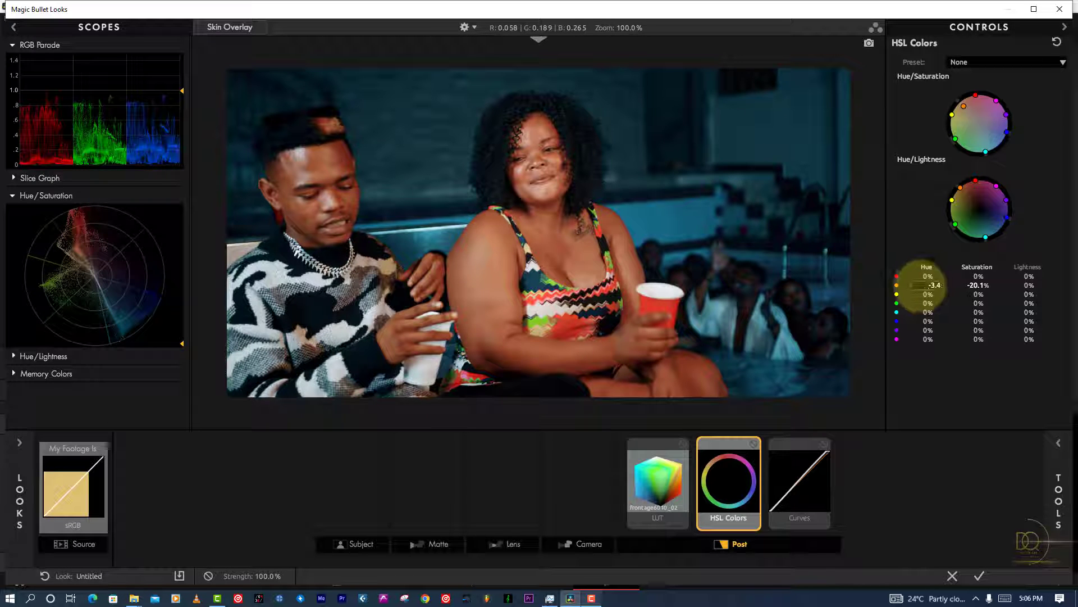
{"action": "double_click", "coordinate": [935, 285]}
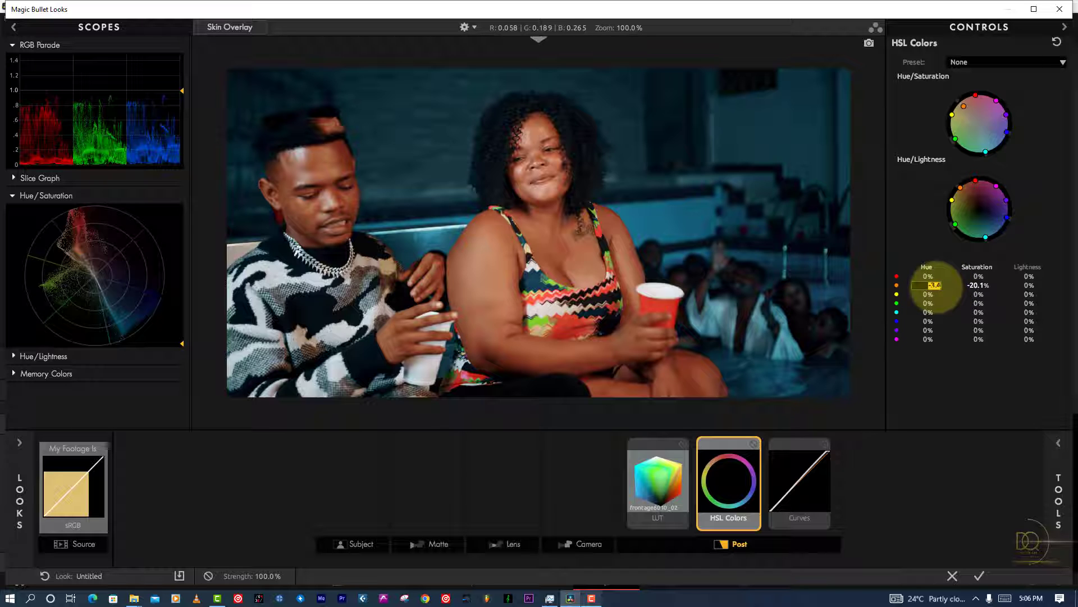
{"action": "type", "text": "0"}
{"action": "key", "text": "Return"}
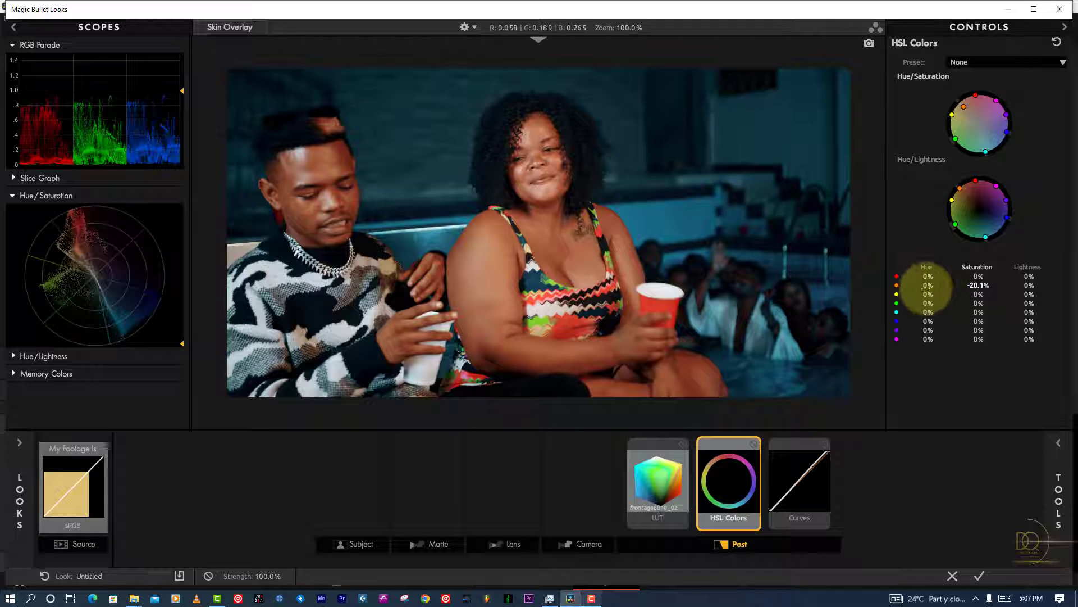
{"action": "left_click_drag", "start_coordinate": [927, 287], "coordinate": [937, 289]}
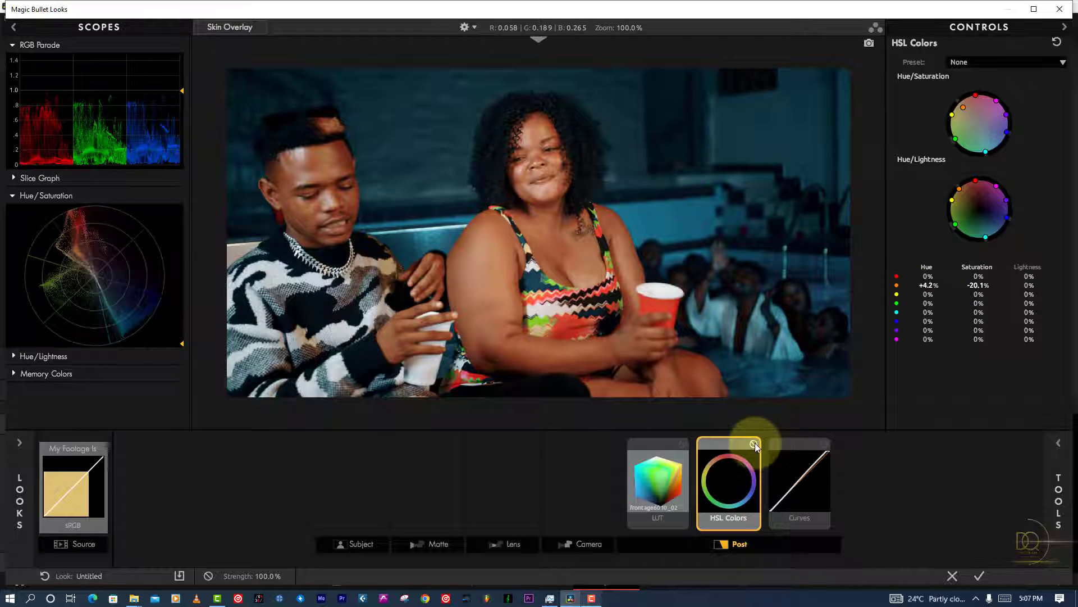
Toggle the HSL Colors tool to compare the skin tones, finishing with HSL Colors selected.
{"action": "left_click", "coordinate": [755, 443]}
{"action": "left_click", "coordinate": [754, 442]}
{"action": "left_click", "coordinate": [755, 442]}
{"action": "left_click", "coordinate": [755, 442]}
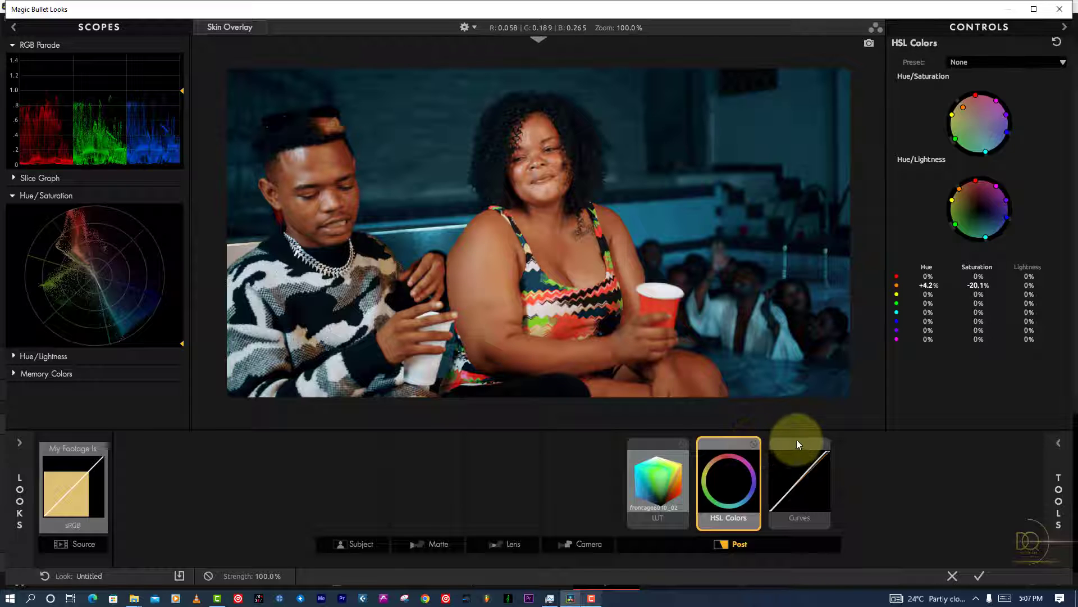
{"action": "left_click", "coordinate": [796, 440]}
{"action": "left_click", "coordinate": [731, 440]}
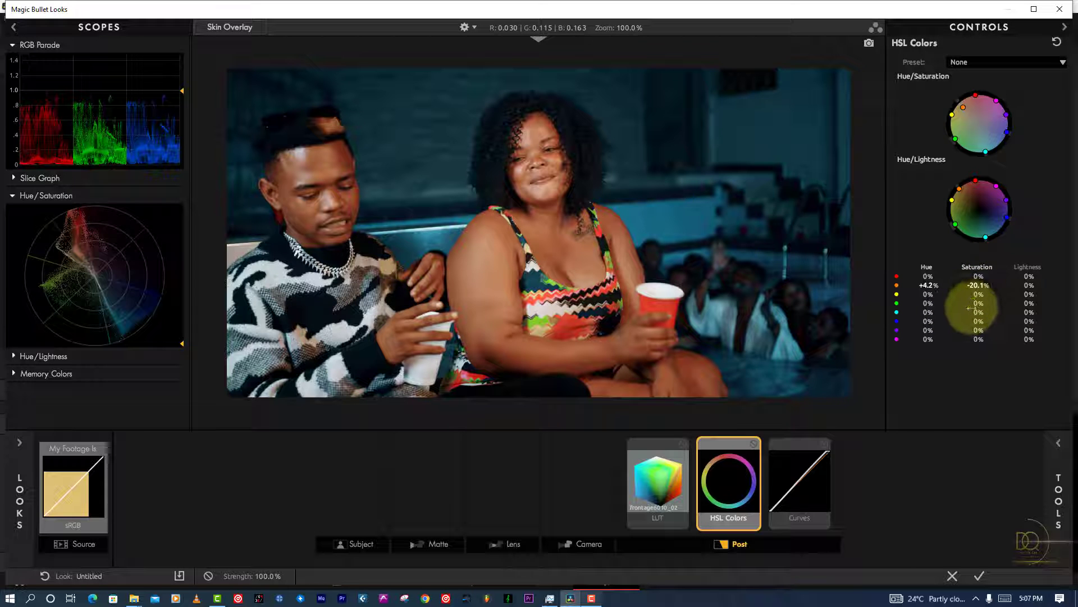
In HSL Colors, set the cyan saturation to +60.6% and the blue saturation to +2.7%.
{"action": "left_click_drag", "start_coordinate": [976, 312], "coordinate": [1071, 356]}
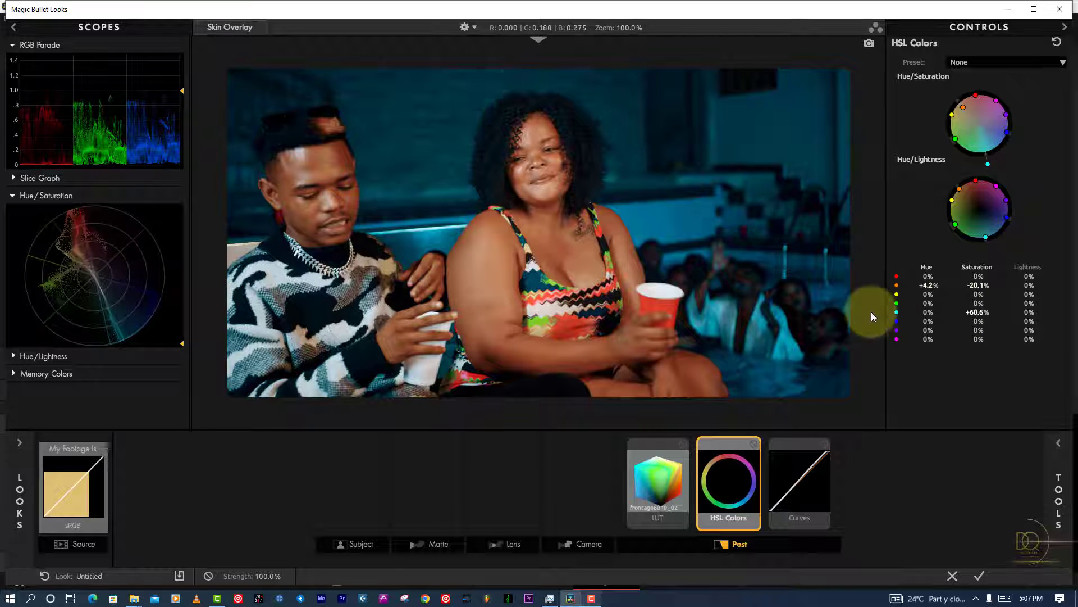
{"action": "left_click_drag", "start_coordinate": [978, 321], "coordinate": [873, 361]}
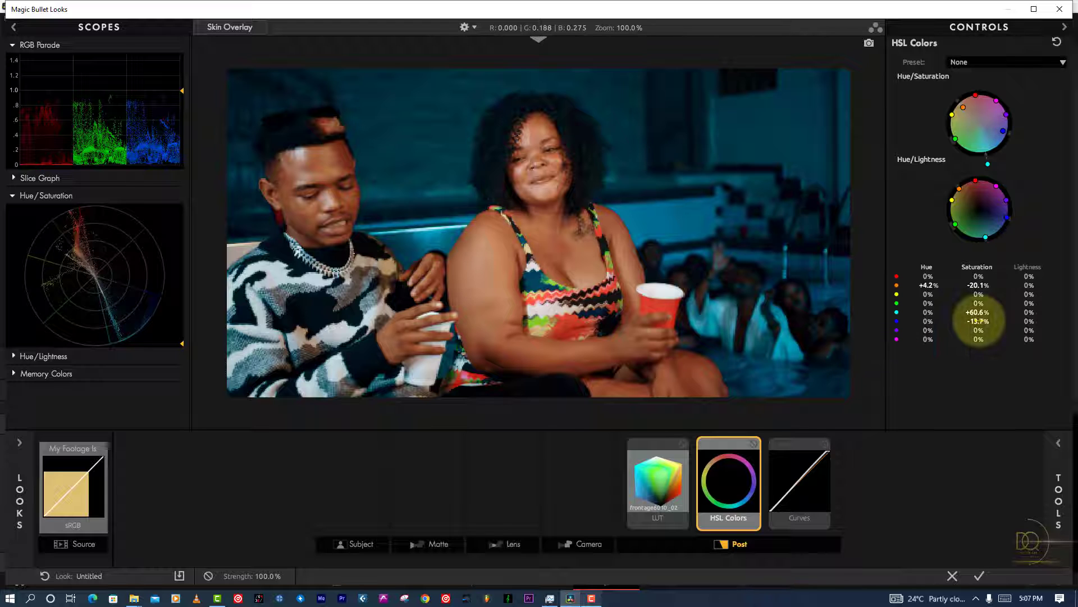
{"action": "left_click", "coordinate": [980, 320]}
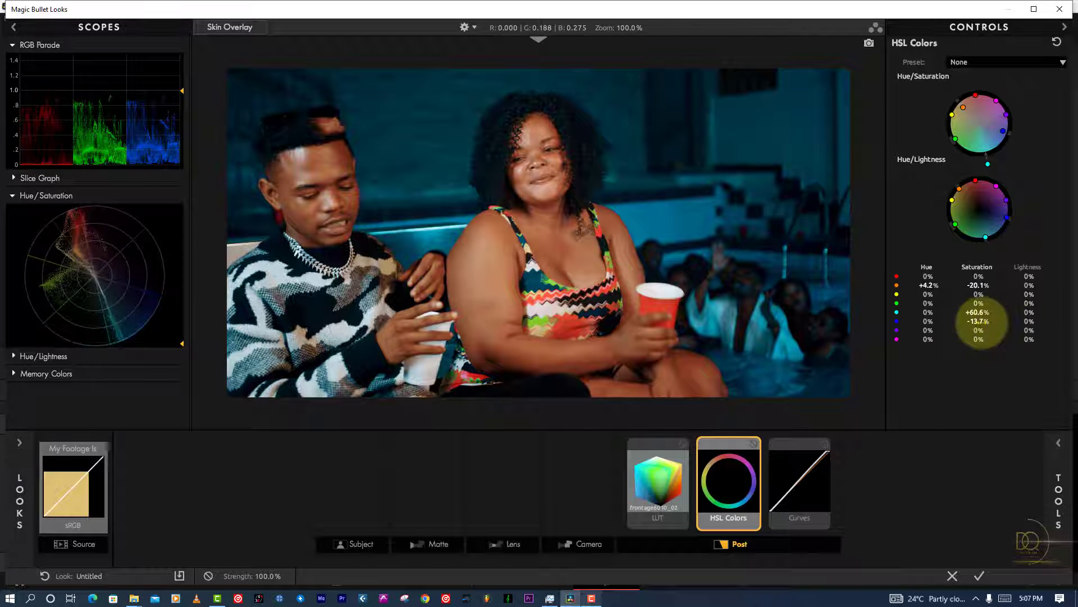
{"action": "left_click_drag", "start_coordinate": [981, 322], "coordinate": [1060, 320]}
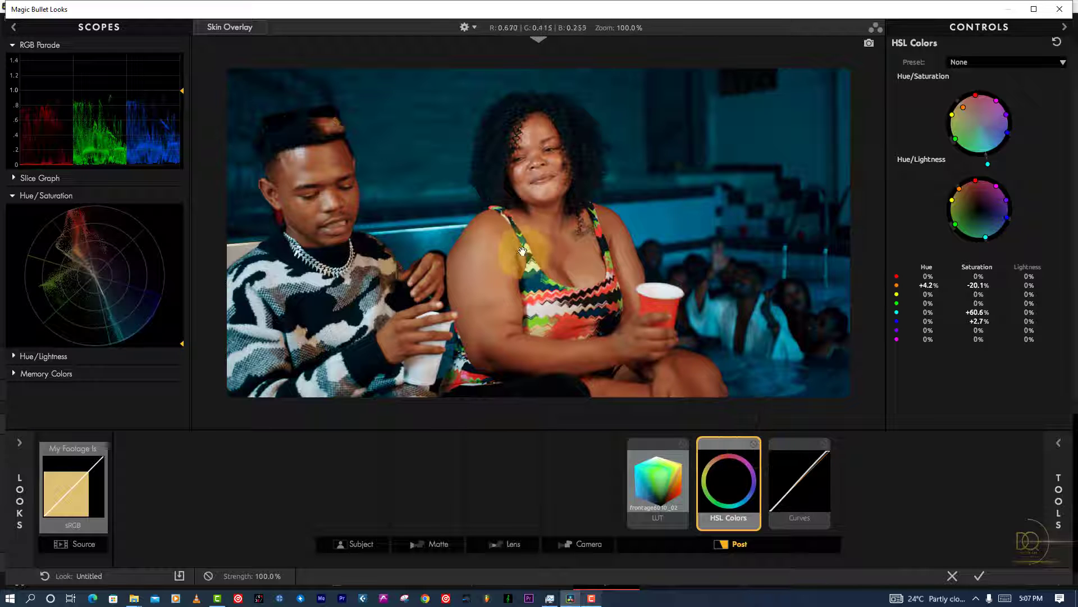
Compare the shot with HSL Colors off and on, and lower the cyan saturation to +45.7%.
{"action": "left_click", "coordinate": [753, 444]}
{"action": "left_click", "coordinate": [754, 444]}
{"action": "left_click", "coordinate": [754, 444]}
{"action": "left_click", "coordinate": [754, 444]}
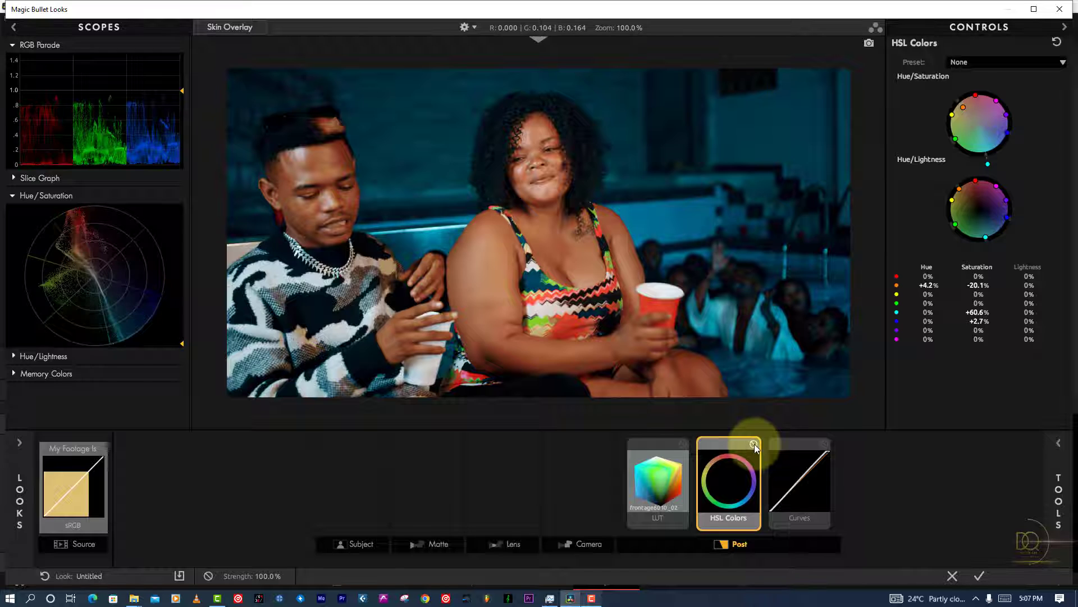
{"action": "left_click", "coordinate": [754, 443]}
{"action": "left_click", "coordinate": [753, 444]}
{"action": "left_click_drag", "start_coordinate": [977, 311], "coordinate": [903, 313]}
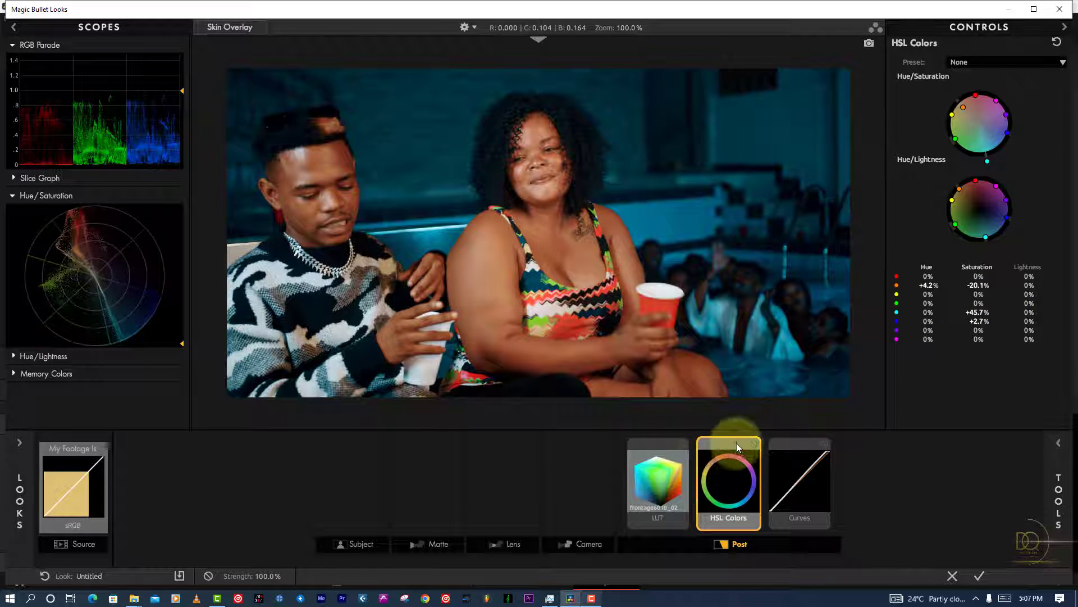
Compare the shot with HSL Colors off and on, apply the look to the LOOK node and save the project.
{"action": "left_click", "coordinate": [754, 444]}
{"action": "left_click", "coordinate": [754, 444]}
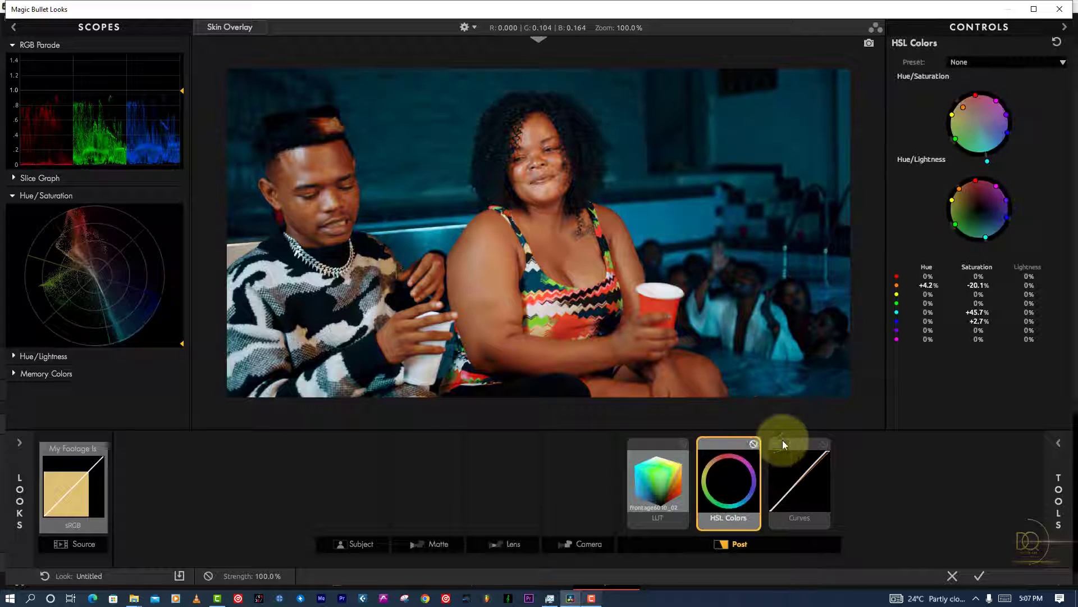
{"action": "left_click", "coordinate": [981, 576]}
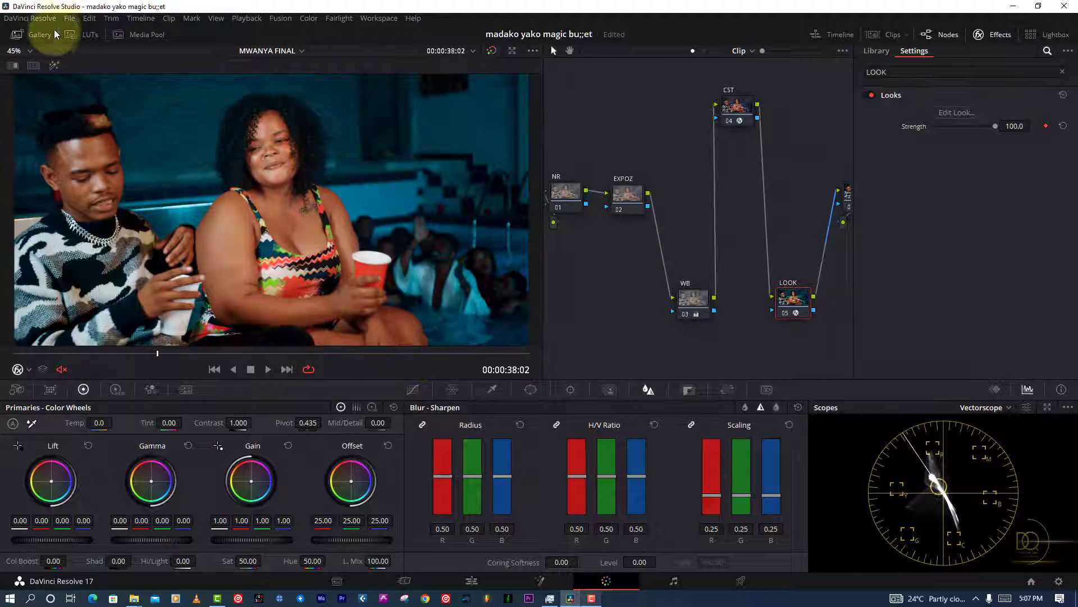
{"action": "left_click", "coordinate": [69, 18]}
{"action": "left_click", "coordinate": [82, 92]}
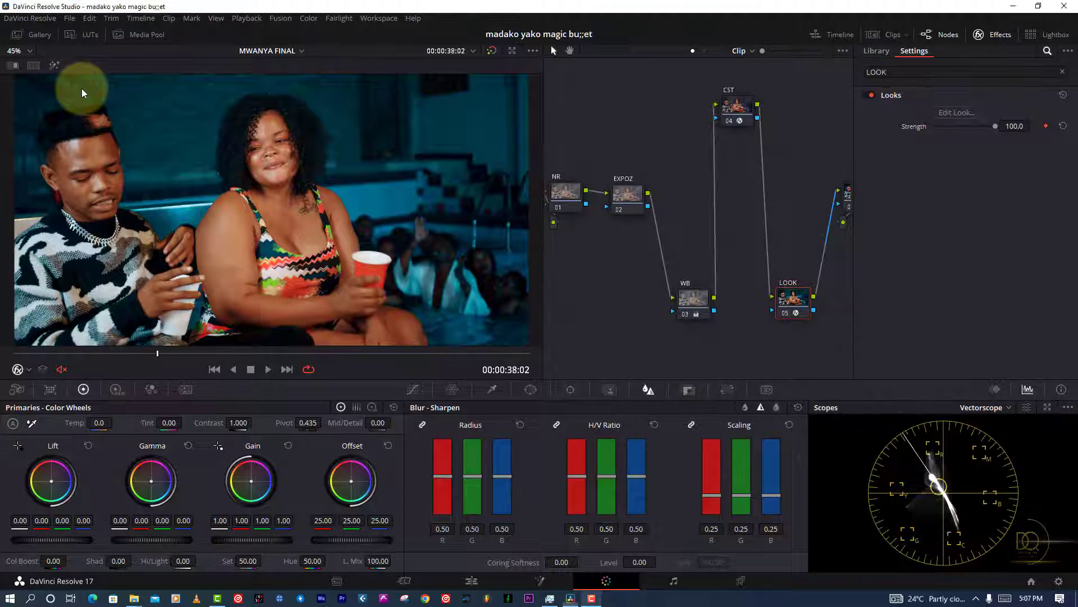
{"action": "key", "text": "ctrl+f"}
{"action": "key", "text": "Escape"}
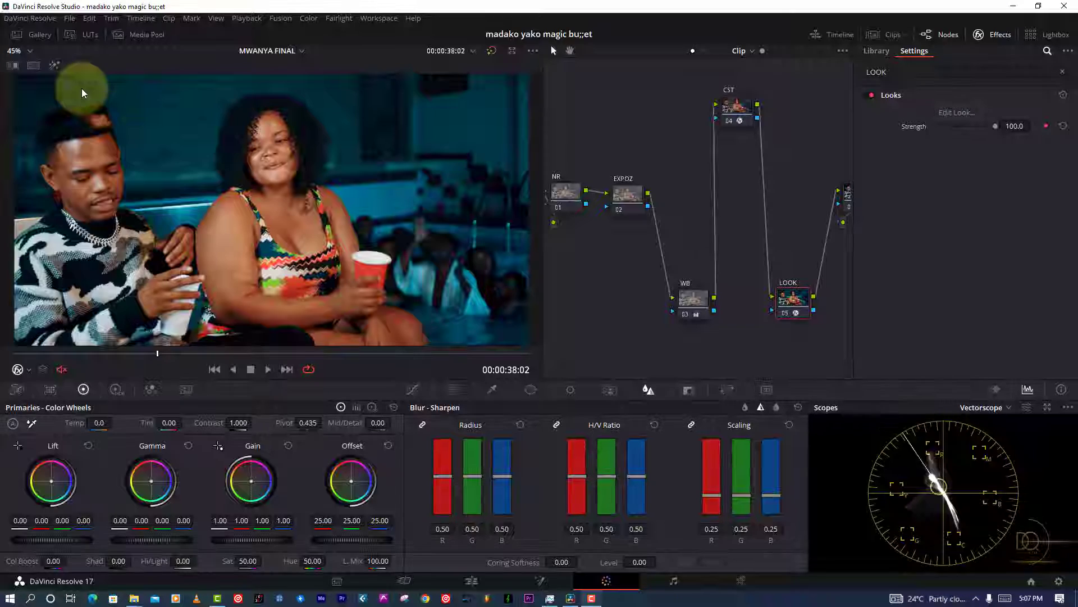
Position the node following LOOK beside the CST node, label it SKINTONE and save the project.
{"action": "left_click", "coordinate": [992, 35]}
{"action": "left_click_drag", "start_coordinate": [898, 199], "coordinate": [879, 110]}
{"action": "right_click", "coordinate": [879, 109]}
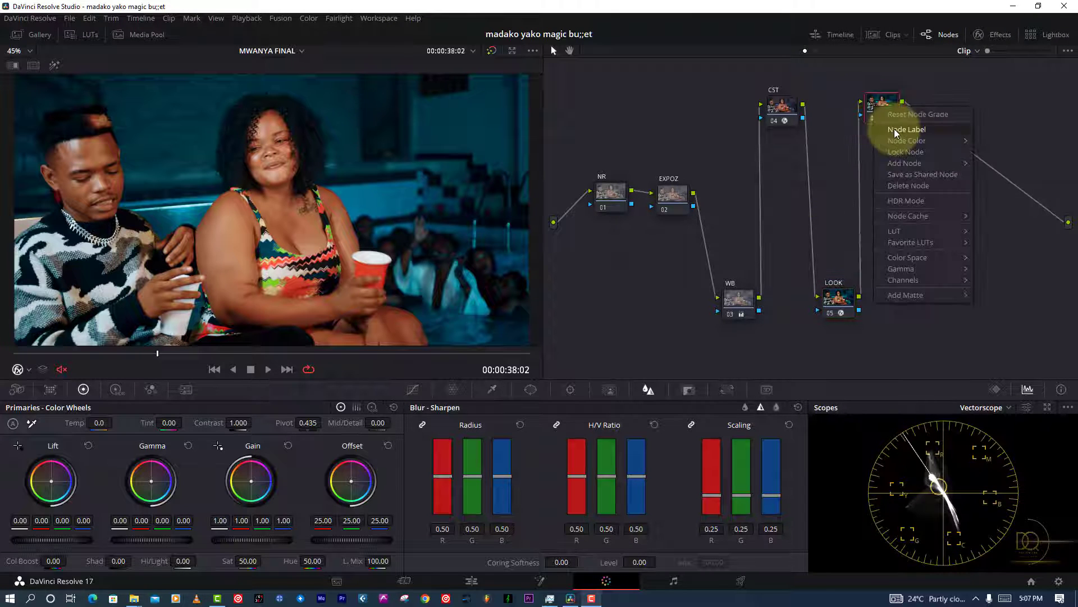
{"action": "left_click", "coordinate": [894, 129]}
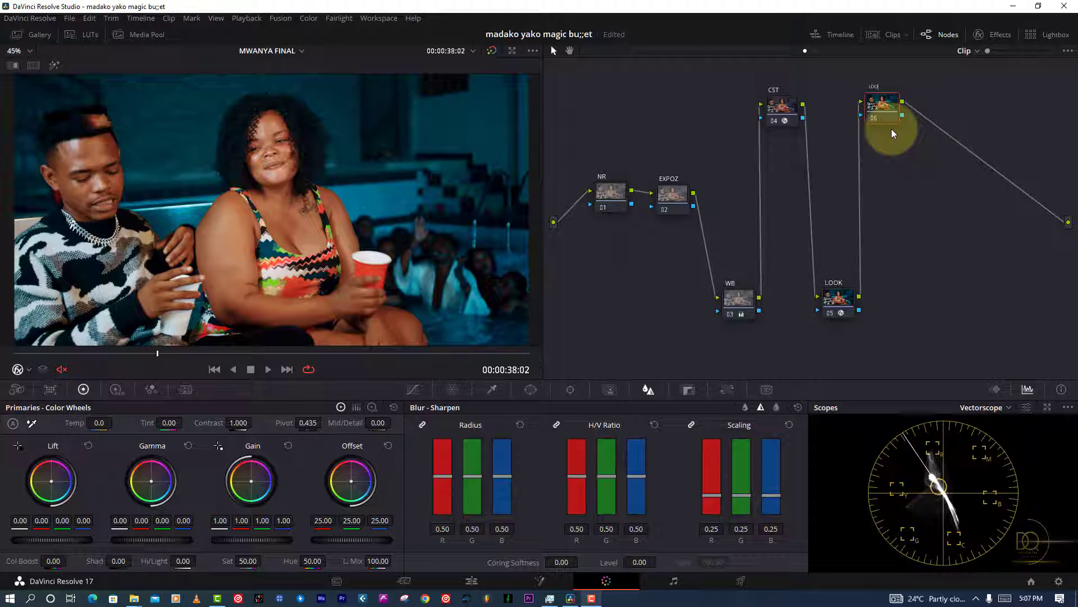
{"action": "type", "text": "SKINTONE"}
{"action": "key", "text": "Return"}
{"action": "key", "text": "ctrl+s"}
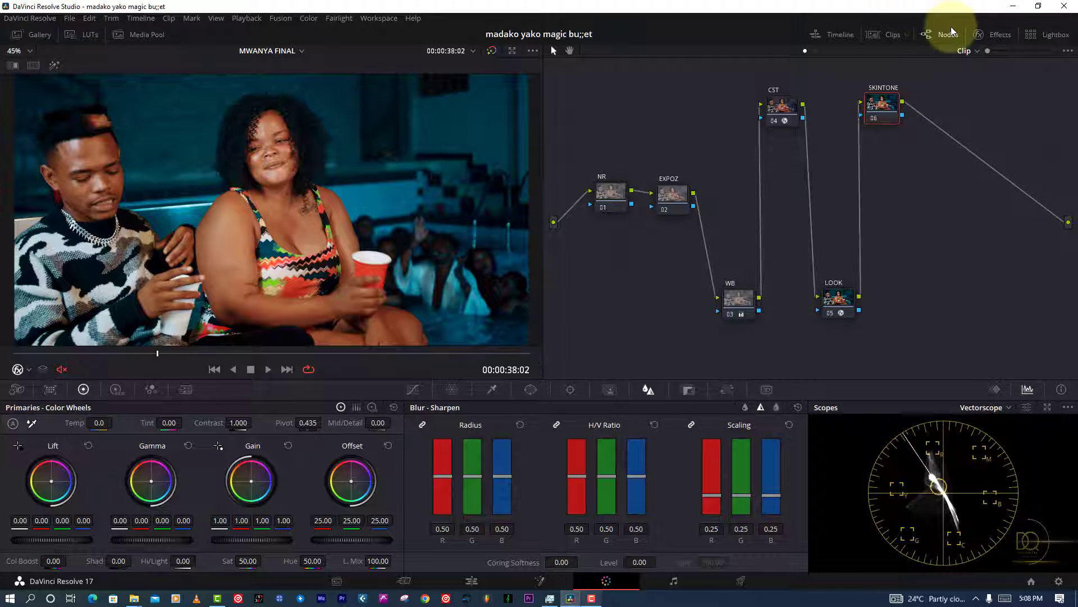
Add the Looks effect to the SKINTONE node and open its look for editing.
{"action": "left_click", "coordinate": [983, 37]}
{"action": "left_click_drag", "start_coordinate": [922, 115], "coordinate": [831, 105]}
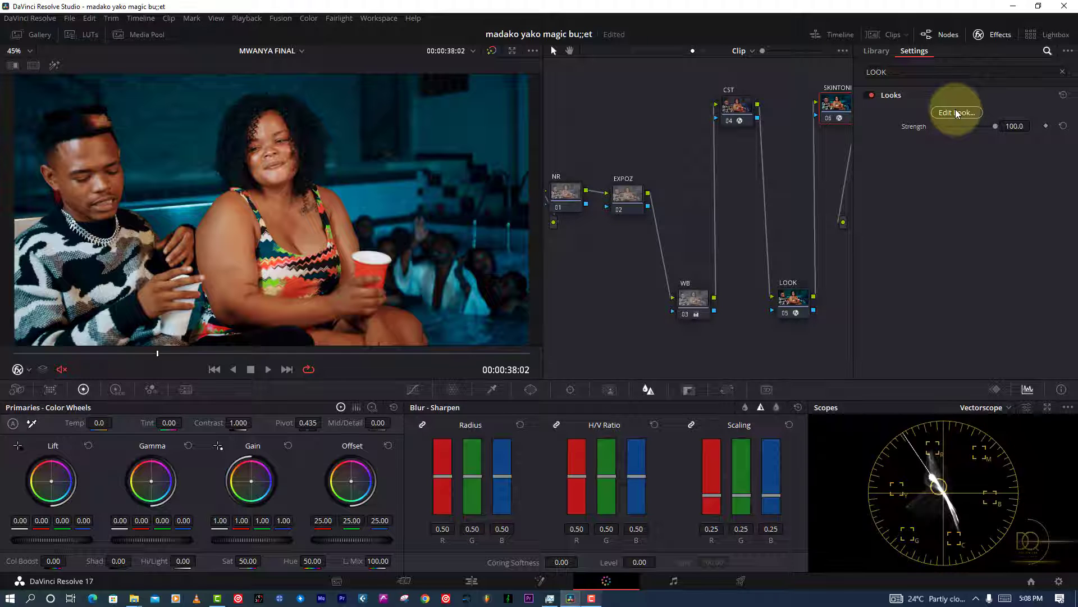
{"action": "left_click", "coordinate": [957, 112]}
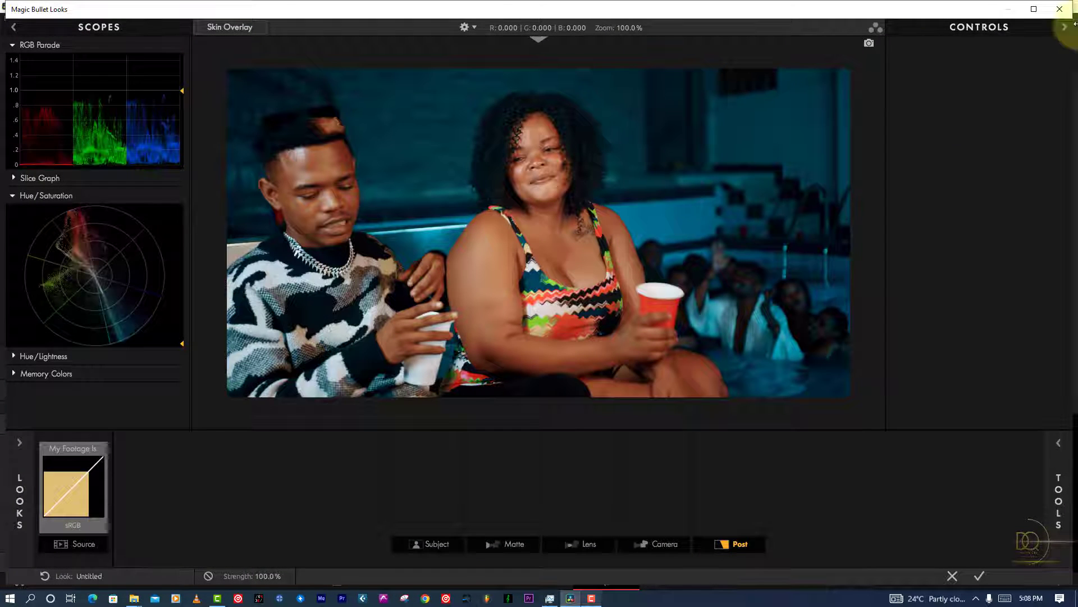
Load the Spot Focus look from the People looks category.
{"action": "left_click", "coordinate": [20, 442]}
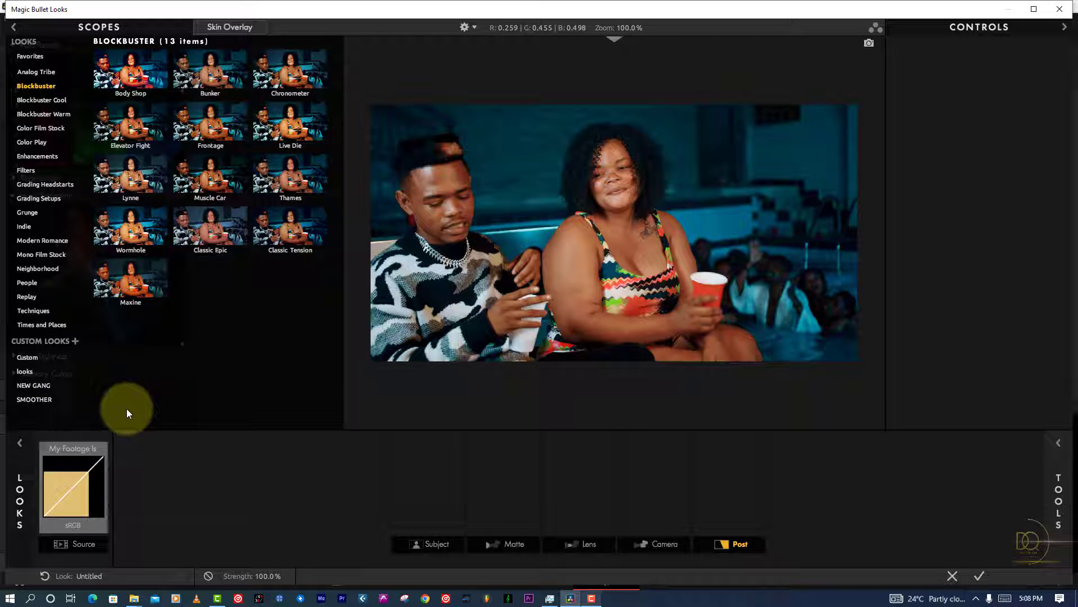
{"action": "left_click", "coordinate": [34, 282]}
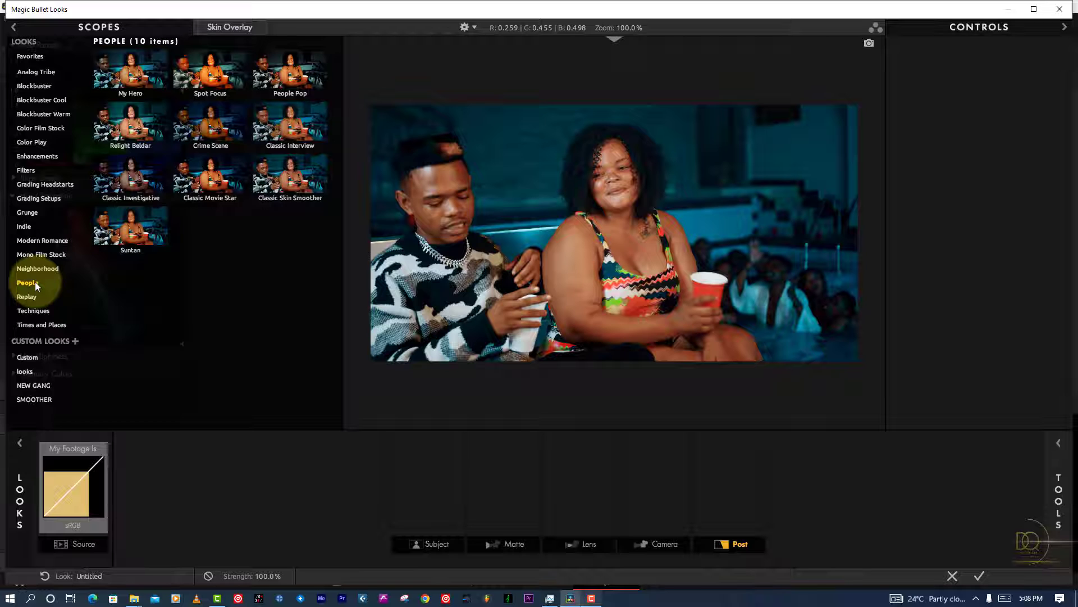
{"action": "left_click", "coordinate": [202, 85]}
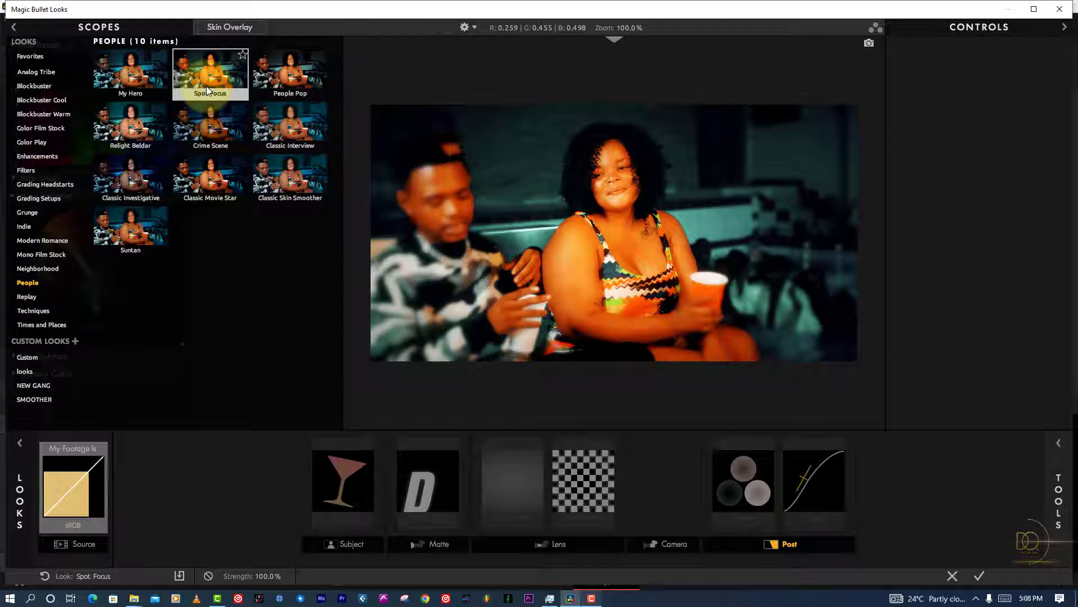
Delete Diffusion, Lens Vignette, Edge Softness, Colorista and S Curve from the look, keeping only Cosmo.
{"action": "left_click", "coordinate": [428, 448]}
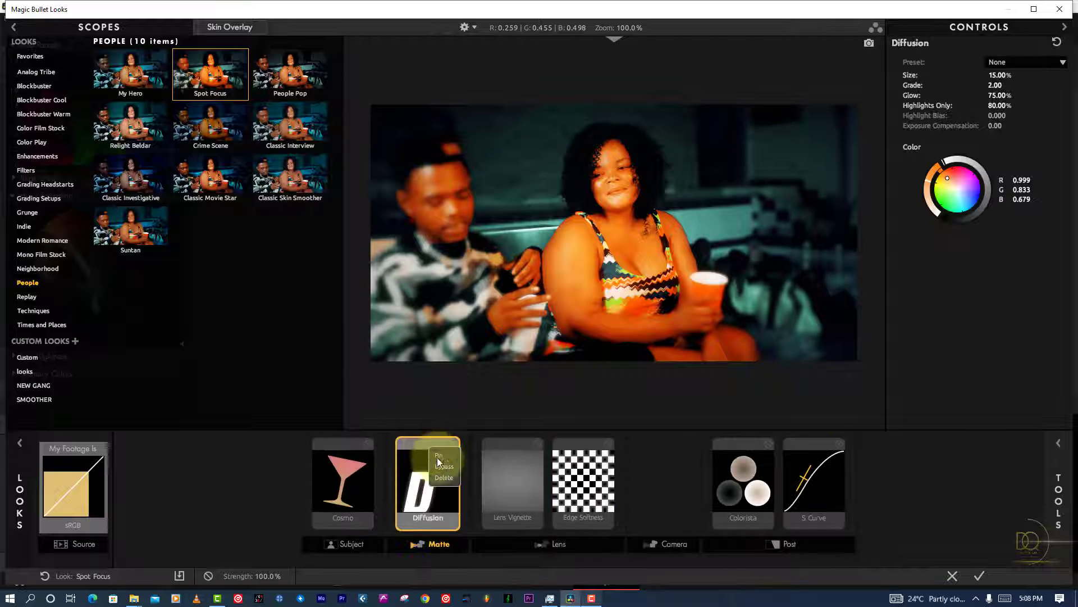
{"action": "key", "text": "Delete"}
{"action": "right_click", "coordinate": [491, 441]}
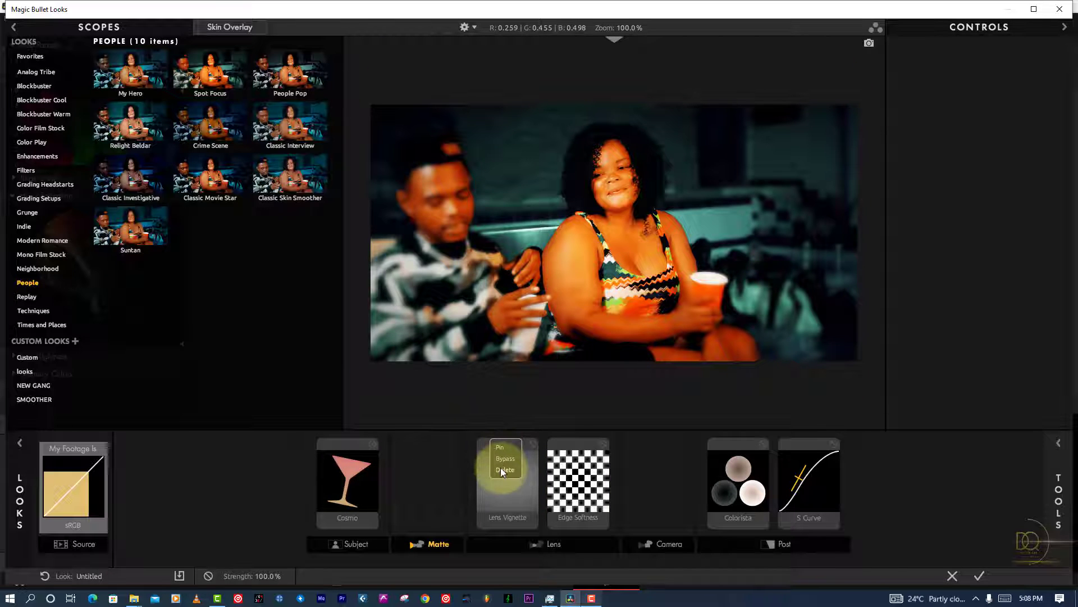
{"action": "right_click", "coordinate": [542, 443]}
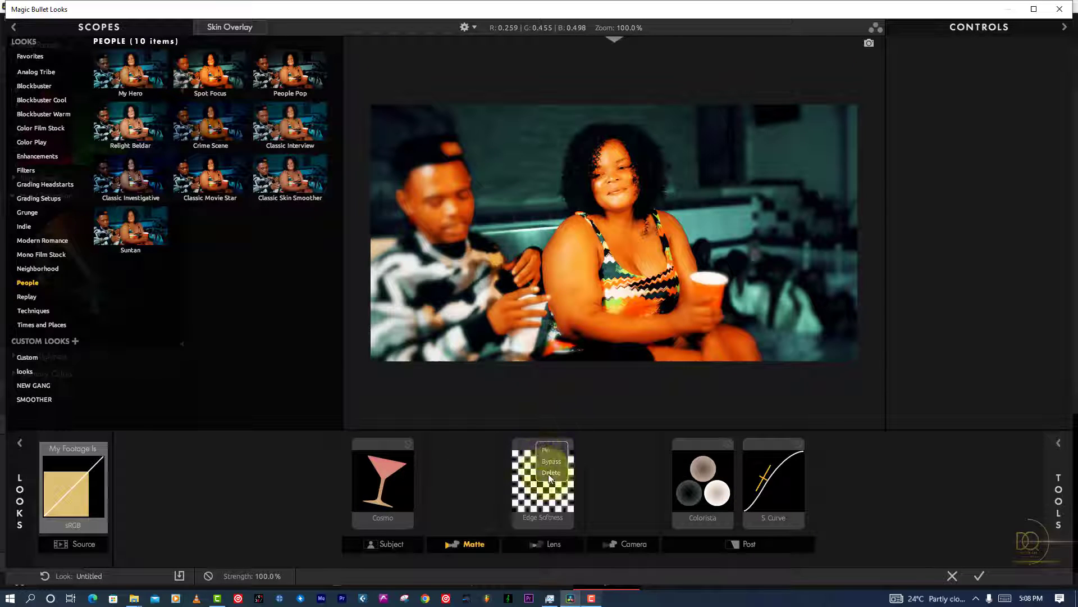
{"action": "left_click", "coordinate": [548, 474]}
{"action": "right_click", "coordinate": [681, 445]}
{"action": "left_click", "coordinate": [700, 477]}
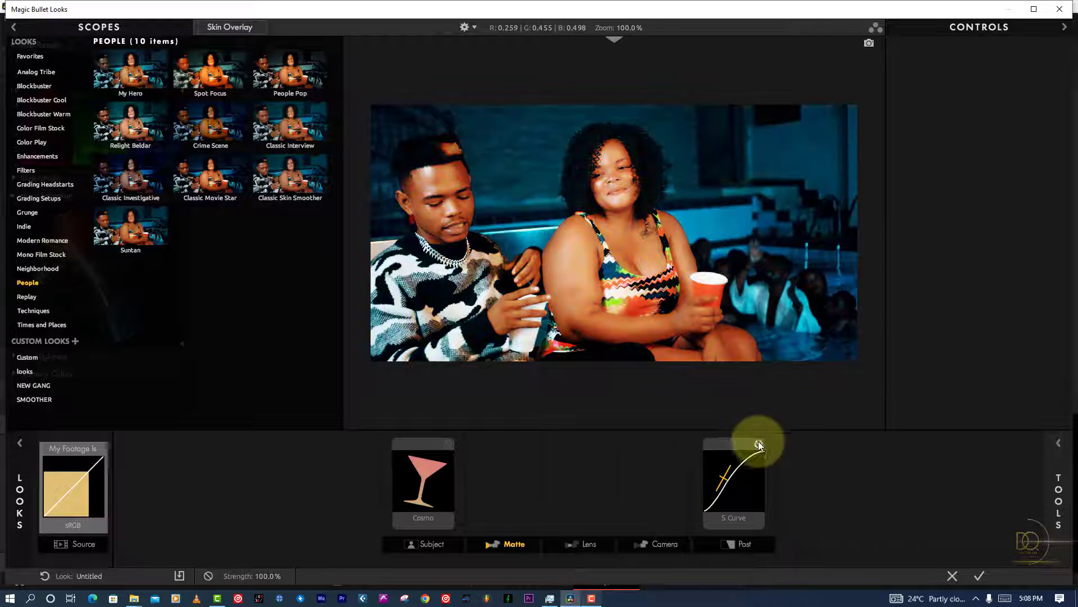
{"action": "left_click", "coordinate": [774, 470]}
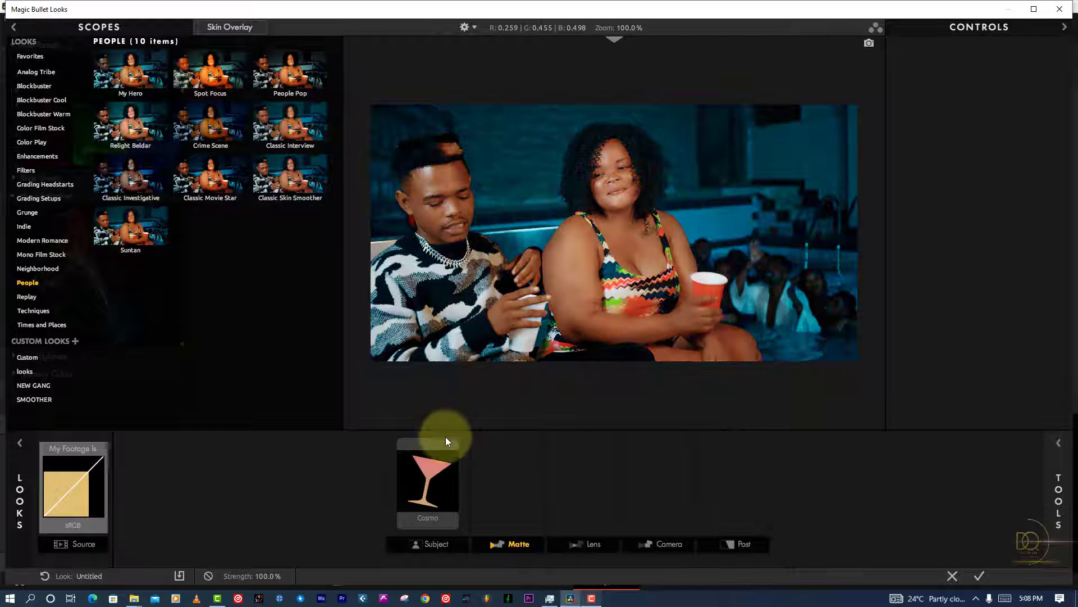
Compare the skin with Cosmo off and on, leave it enabled and apply the look to the SKINTONE node.
{"action": "left_click", "coordinate": [453, 444]}
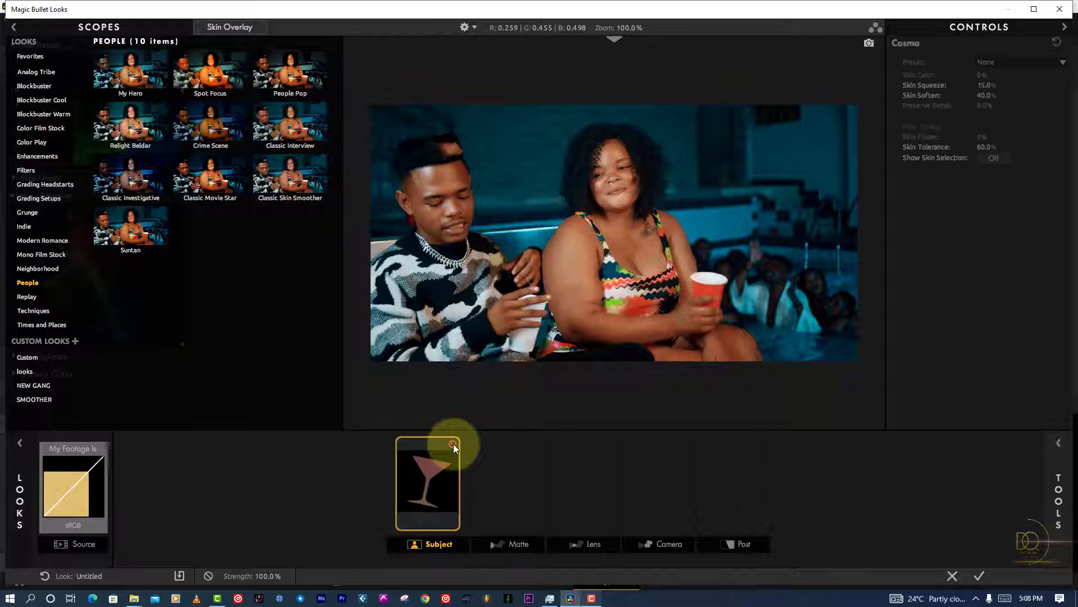
{"action": "left_click", "coordinate": [453, 444]}
{"action": "left_click", "coordinate": [453, 444]}
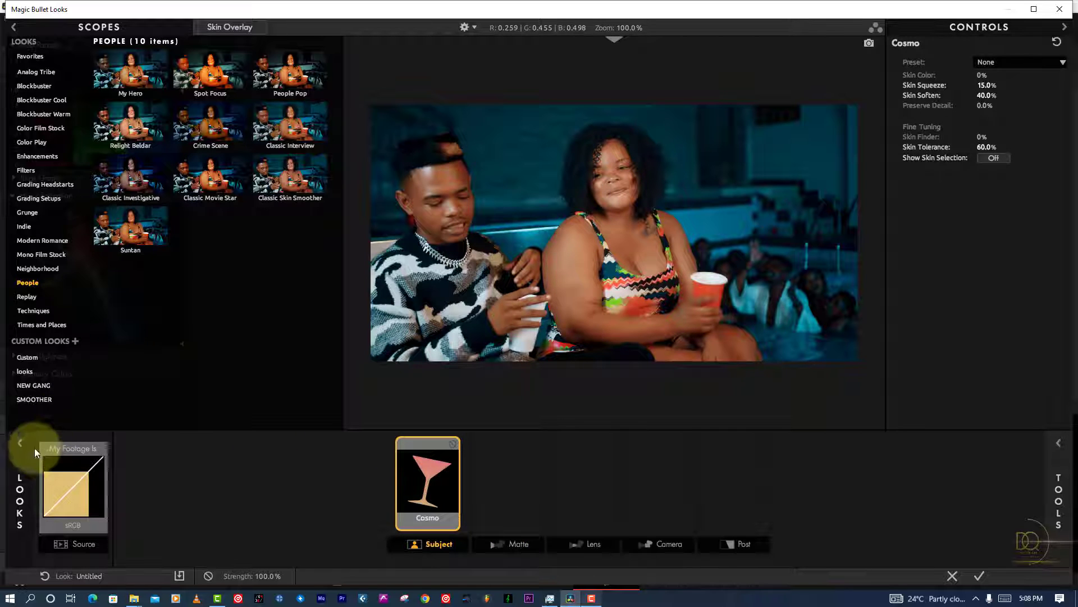
{"action": "left_click", "coordinate": [23, 443]}
{"action": "left_click", "coordinate": [453, 443]}
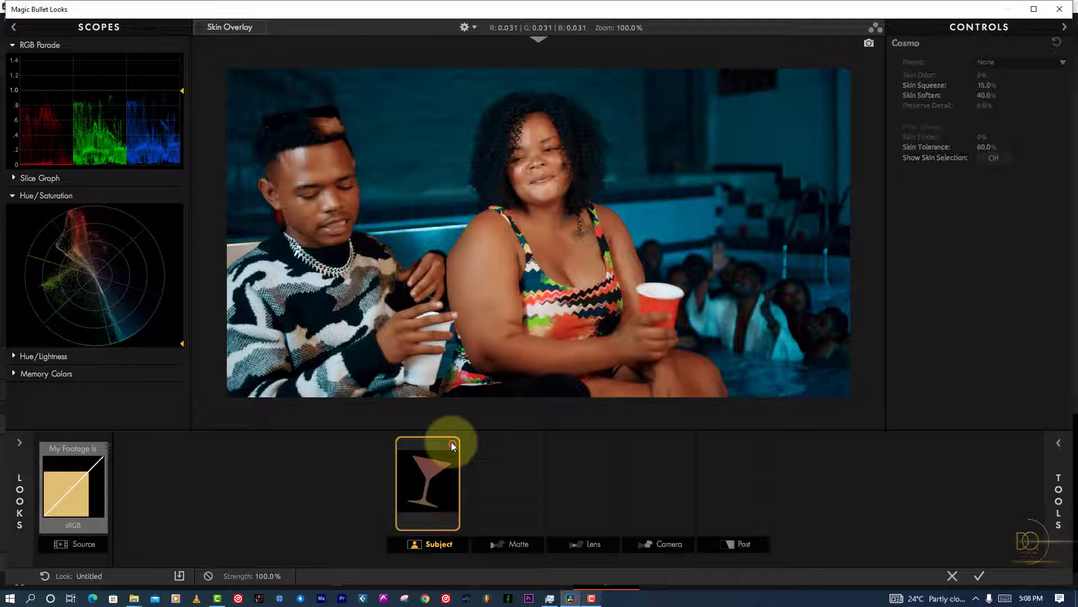
{"action": "left_click", "coordinate": [453, 444]}
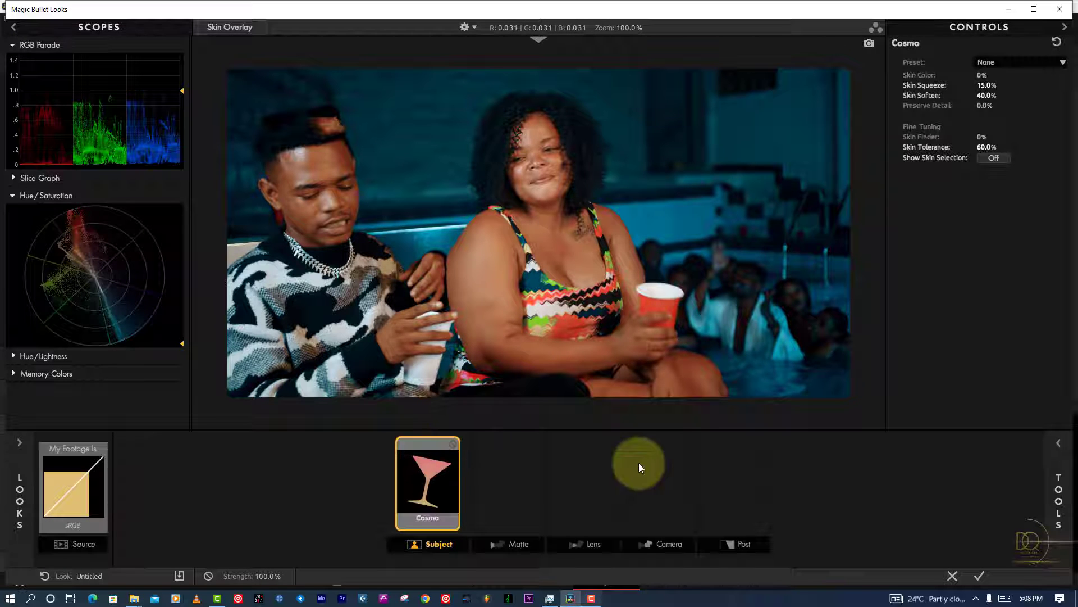
{"action": "left_click", "coordinate": [982, 576]}
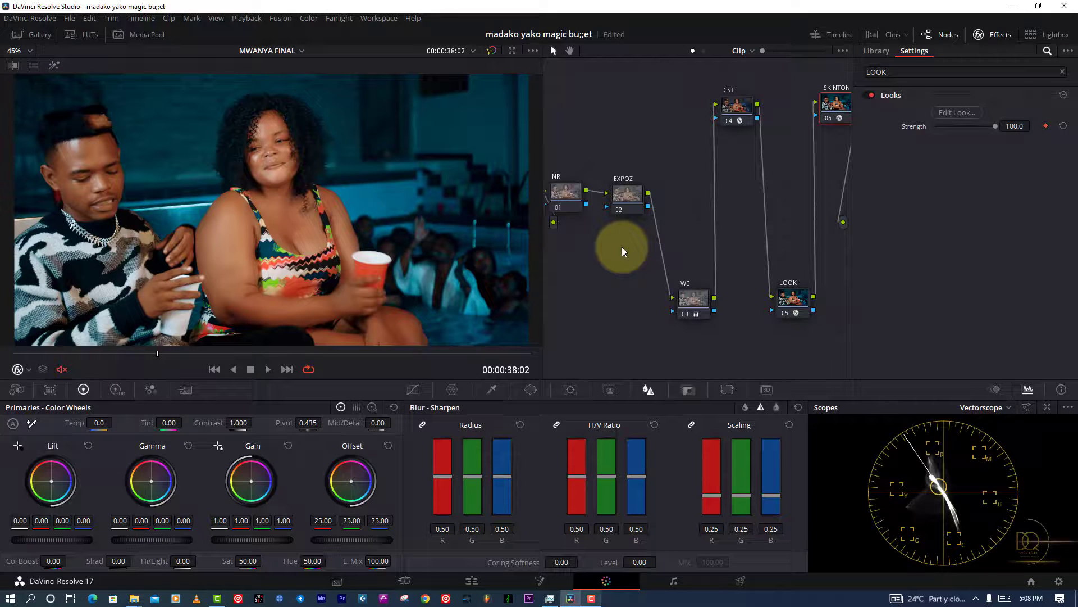
Add a serial node after SKINTONE, place it below in line with LOOK and label it SHARPEN.
{"action": "left_click", "coordinate": [995, 35]}
{"action": "key", "text": "alt+s"}
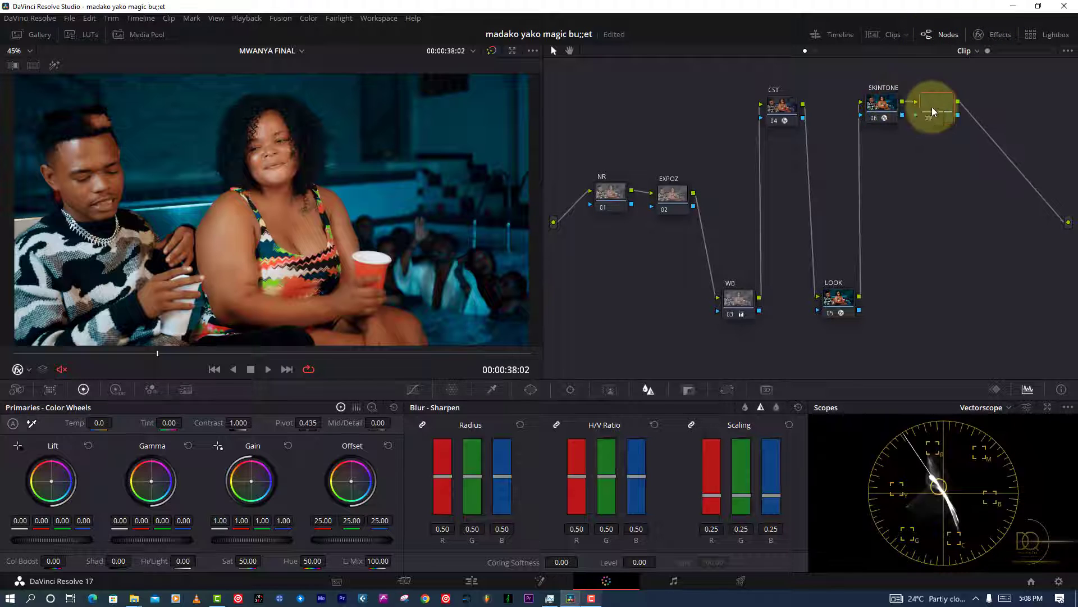
{"action": "left_click_drag", "start_coordinate": [935, 108], "coordinate": [939, 295]}
{"action": "right_click", "coordinate": [939, 295]}
{"action": "left_click", "coordinate": [951, 318]}
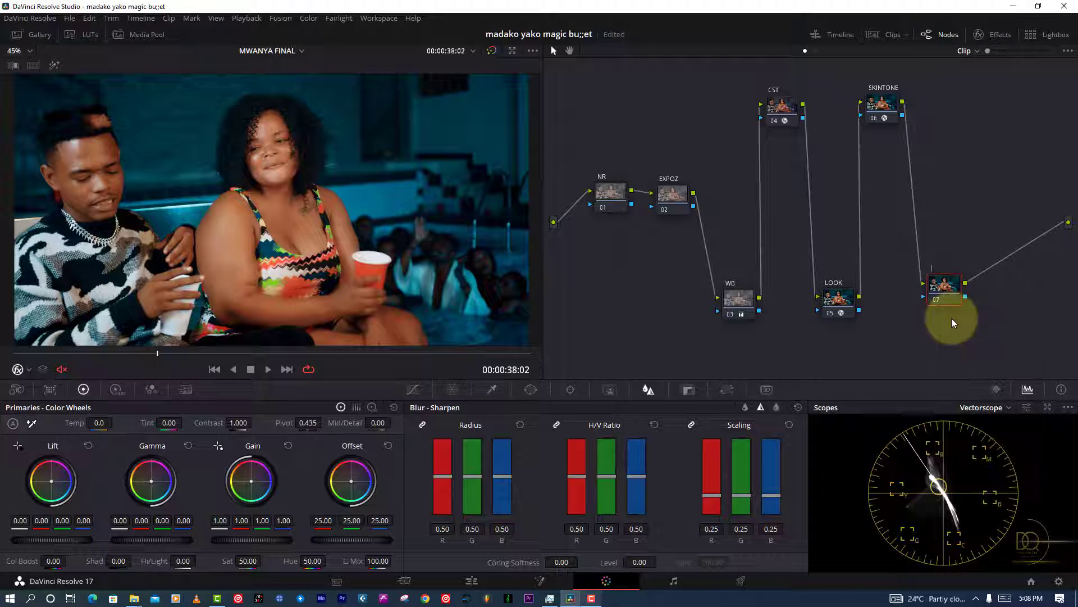
{"action": "type", "text": "SHARPEN"}
{"action": "key", "text": "Return"}
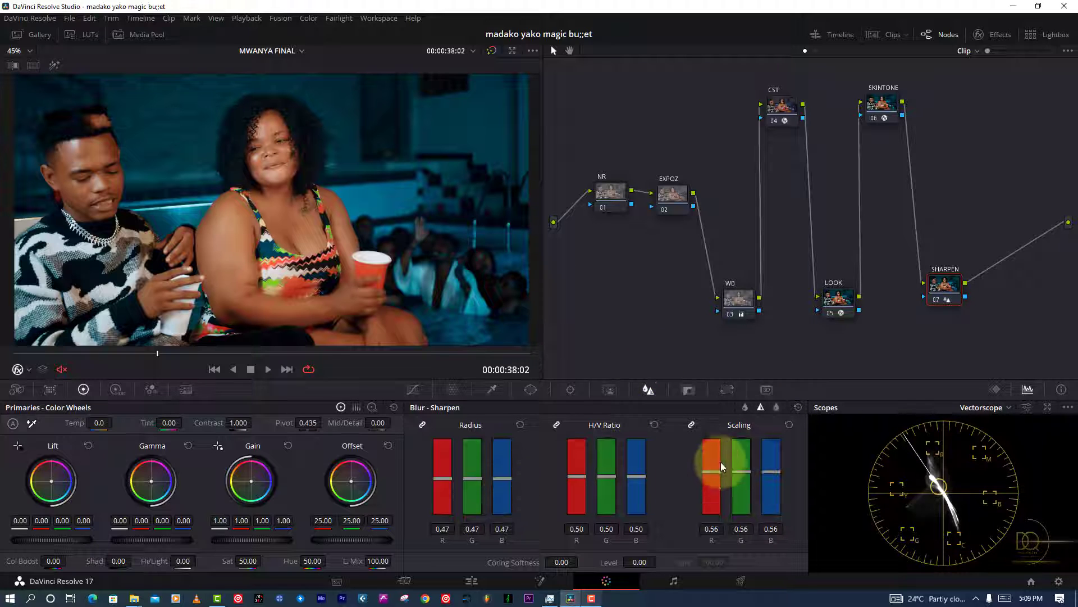
On the SHARPEN node, set the Blur - Sharpen radius to 0.47 and the scaling to 0.49.
{"action": "left_click_drag", "start_coordinate": [721, 466], "coordinate": [712, 476]}
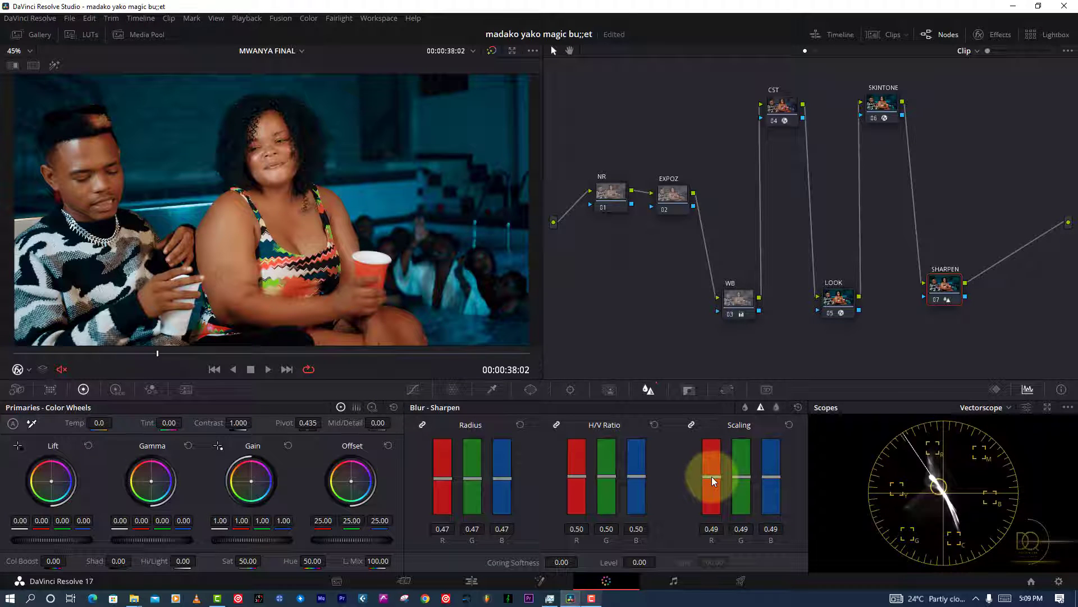
Find the Noise Reduction effect in the effects library and add it to the NR node.
{"action": "left_click", "coordinate": [625, 193]}
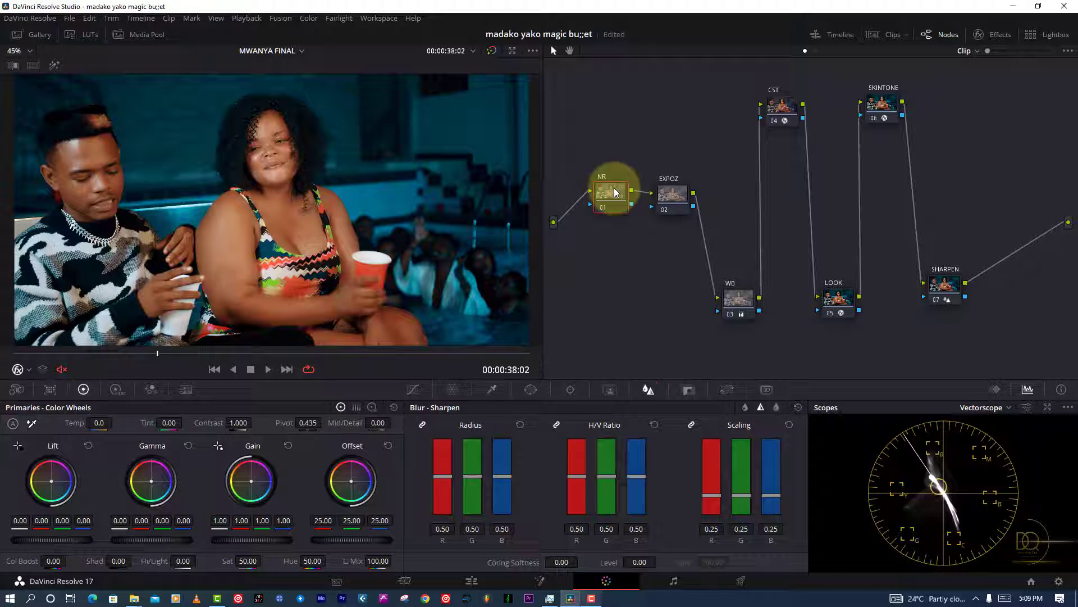
{"action": "left_click", "coordinate": [992, 34]}
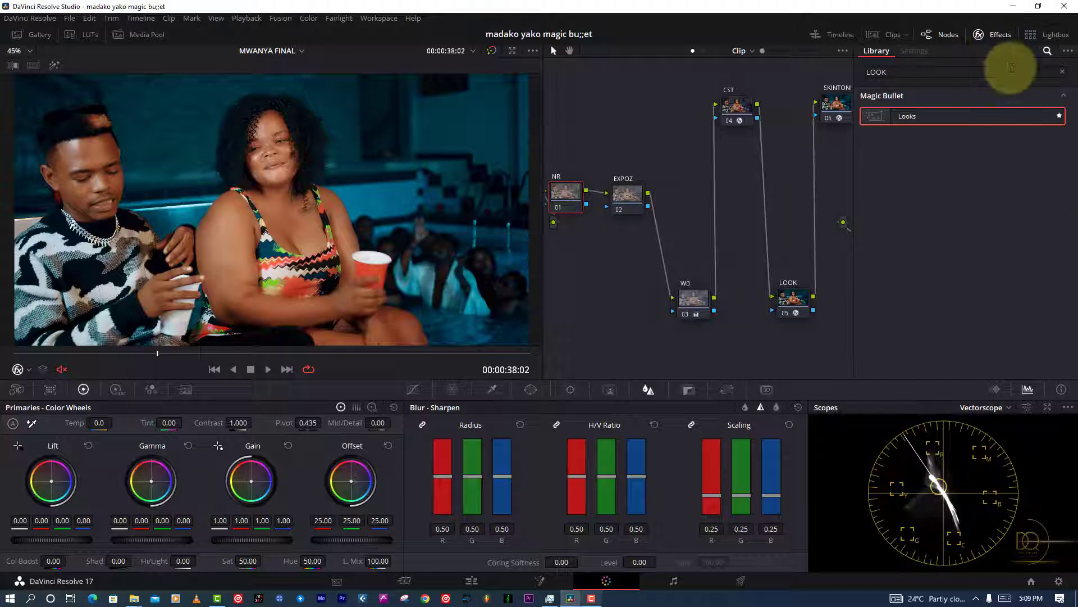
{"action": "left_click", "coordinate": [1062, 72]}
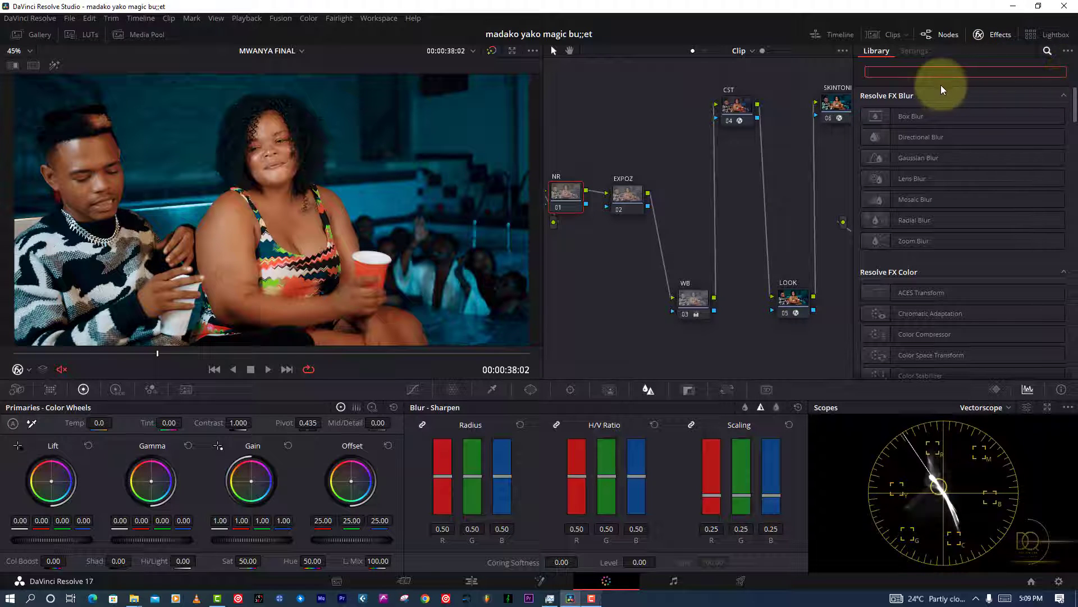
{"action": "type", "text": "RE"}
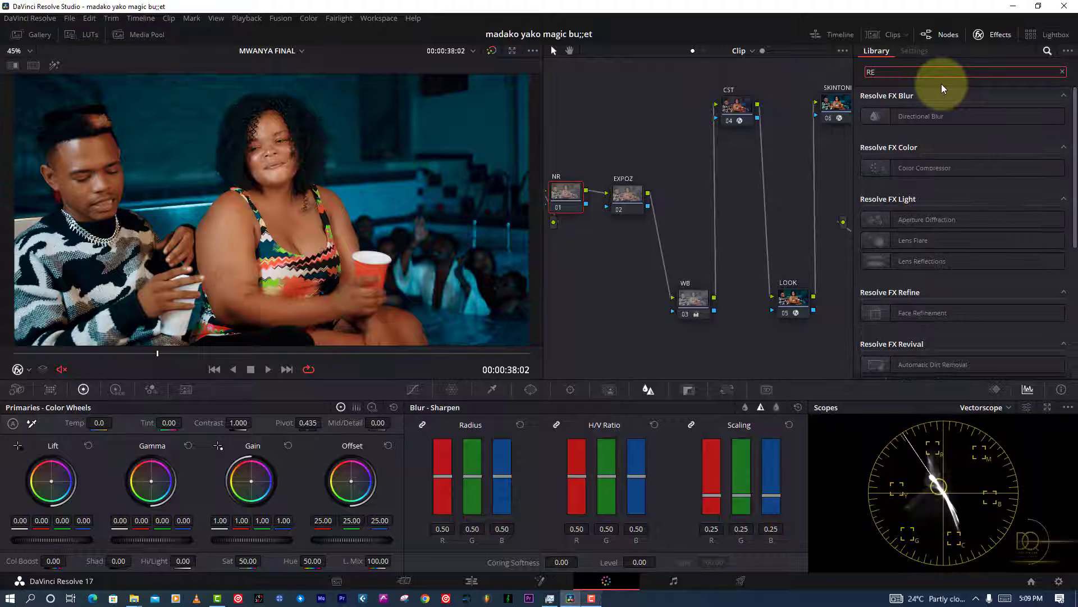
{"action": "key", "text": "BackSpace"}
{"action": "key", "text": "BackSpace"}
{"action": "type", "text": "NOI"}
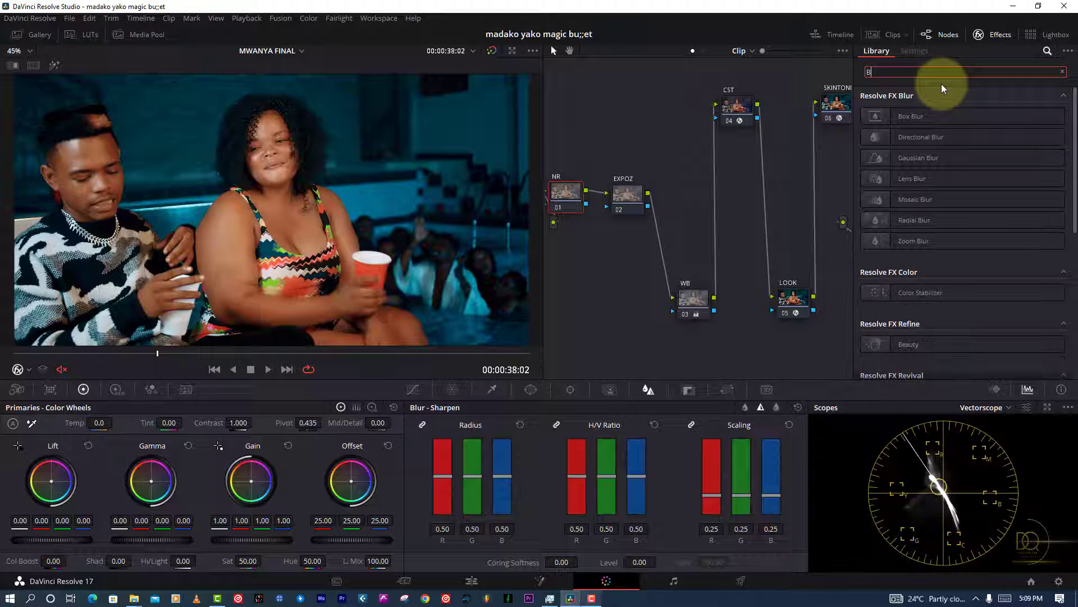
{"action": "type", "text": "S"}
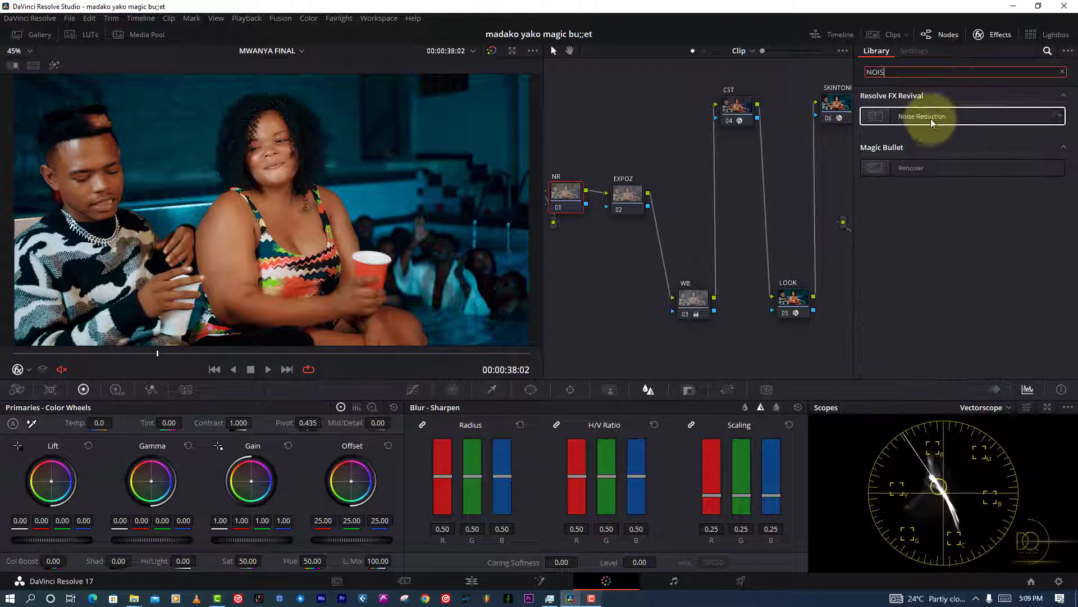
{"action": "left_click", "coordinate": [862, 116]}
{"action": "left_click_drag", "start_coordinate": [922, 117], "coordinate": [562, 190]}
Set Noise Reduction's temporal Frames Either Side to 0 and its spatial luma and chroma thresholds to 4.0.
{"action": "left_click", "coordinate": [968, 123]}
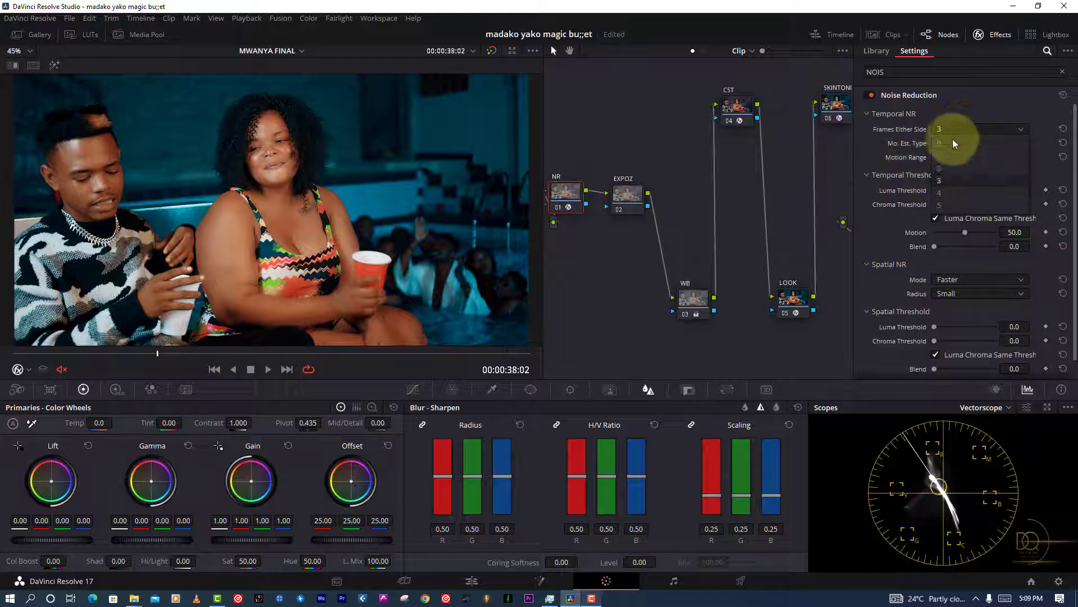
{"action": "left_click", "coordinate": [951, 140]}
{"action": "double_click", "coordinate": [1016, 326]}
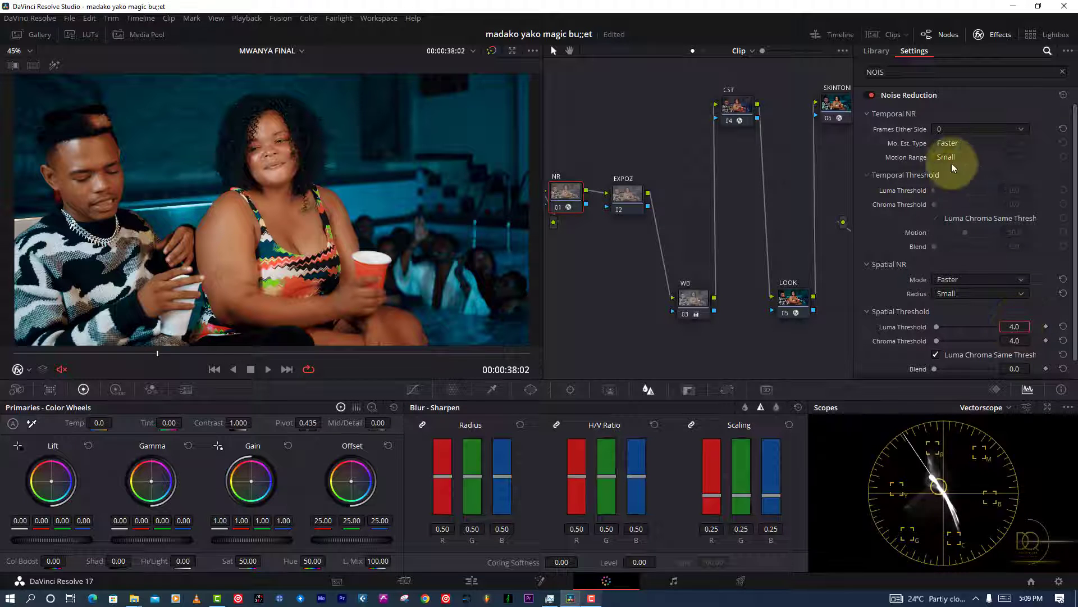
{"action": "left_click", "coordinate": [989, 35]}
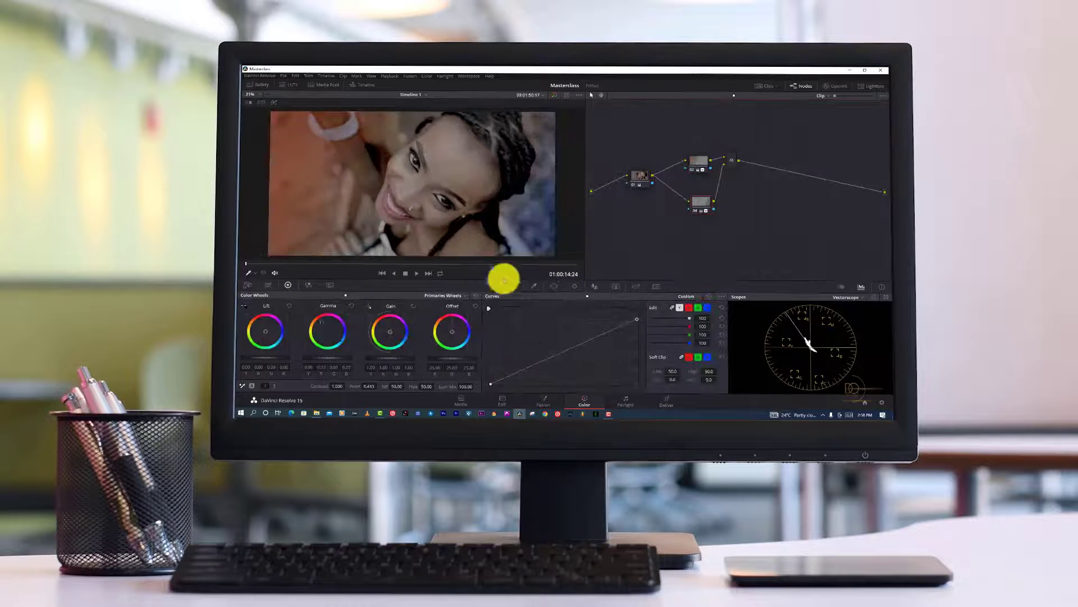
{"action": "left_click", "coordinate": [534, 286]}
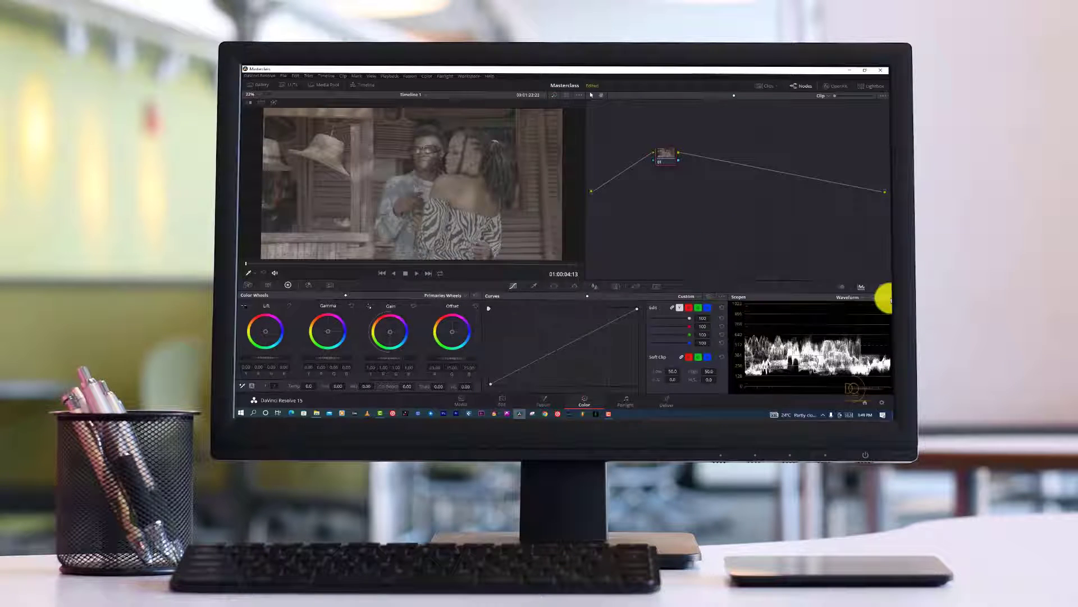
{"action": "left_click", "coordinate": [885, 297]}
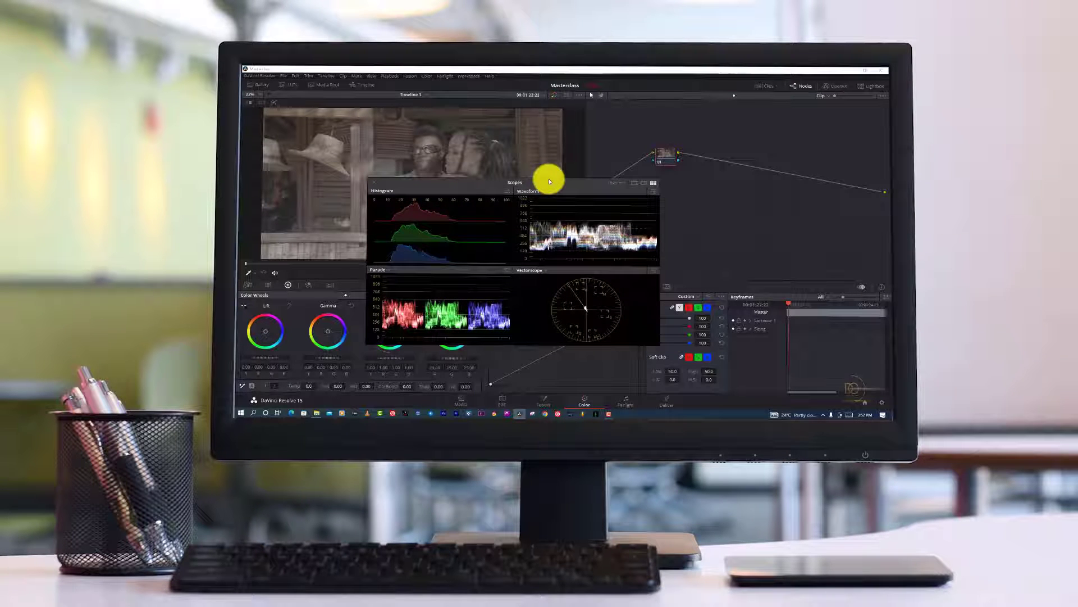
{"action": "left_click_drag", "start_coordinate": [459, 310], "coordinate": [460, 320]}
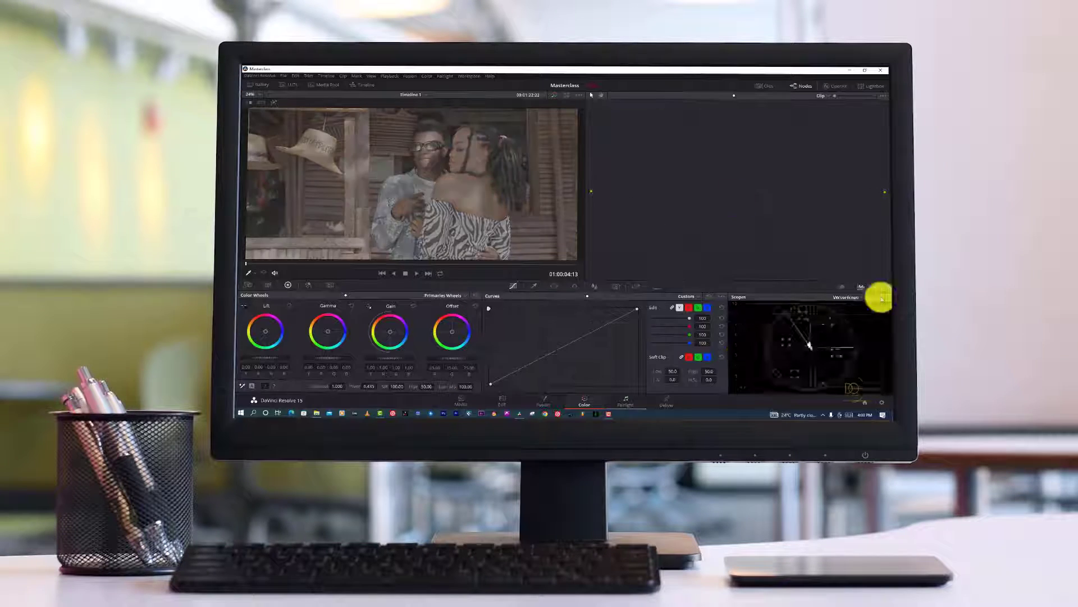
{"action": "left_click", "coordinate": [882, 296]}
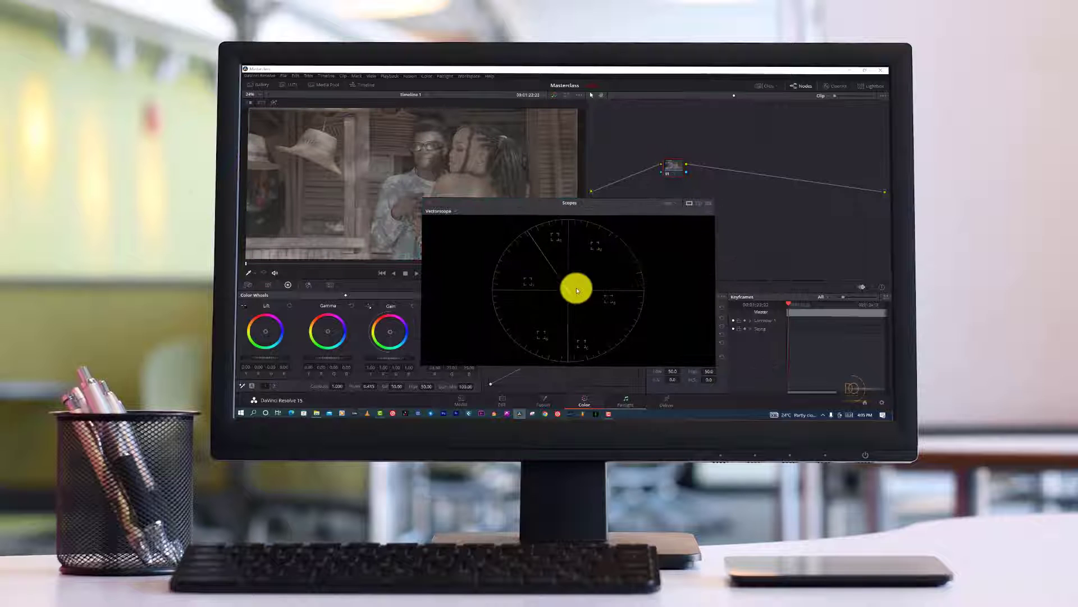